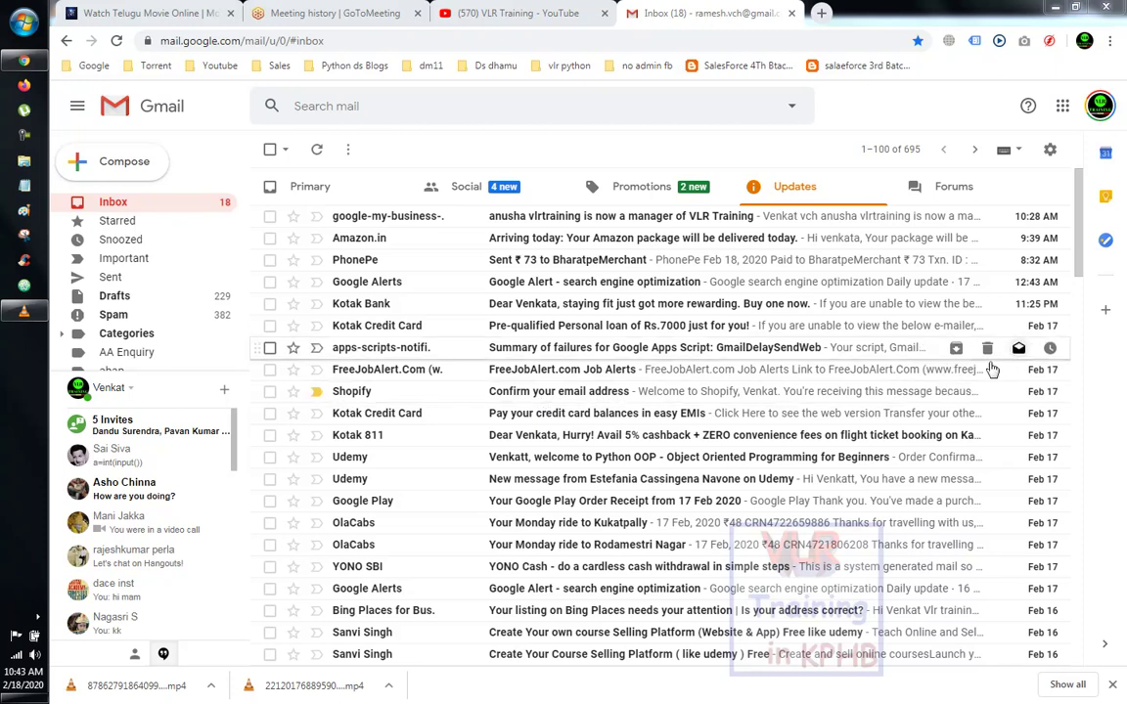
- Confirm the email address from Shopify's message in the Updates mail and continue to the login for your store
left_click(612, 396)
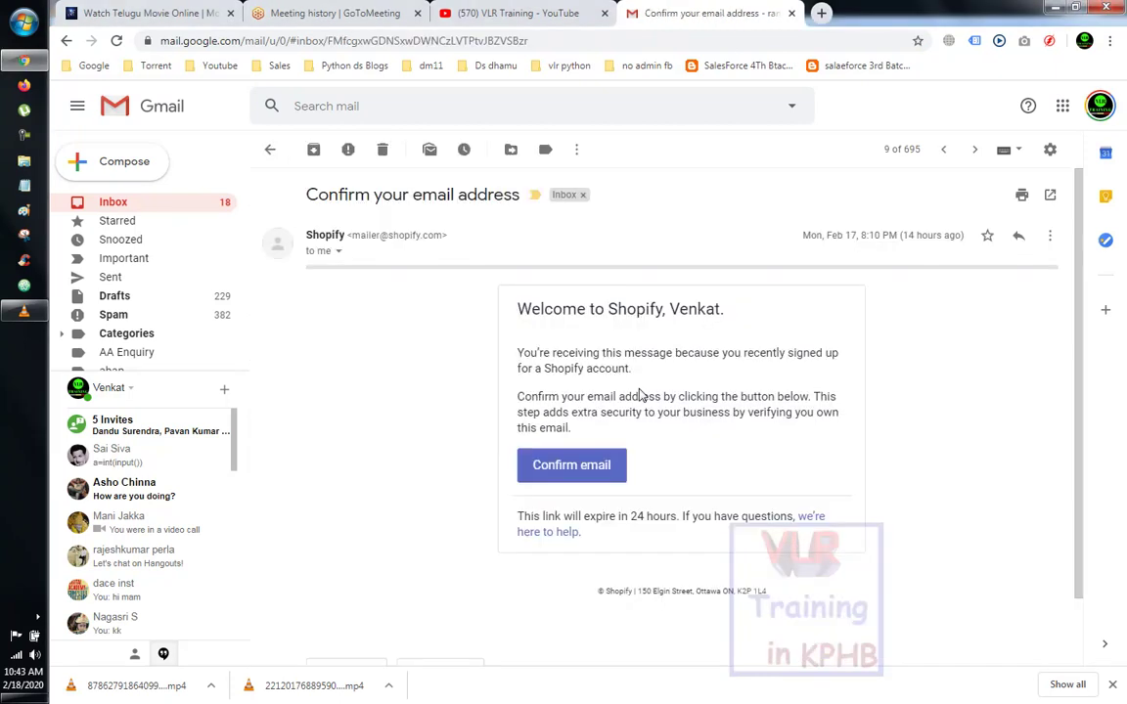
left_click(592, 470)
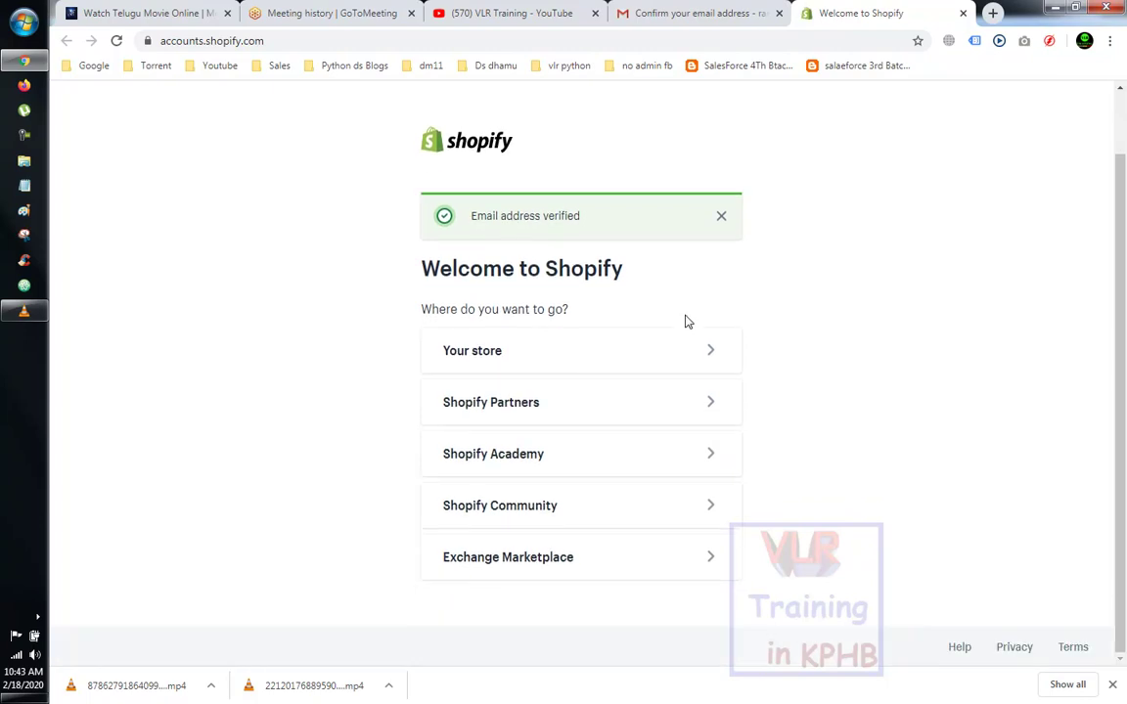
scroll(686, 321, "up", 1)
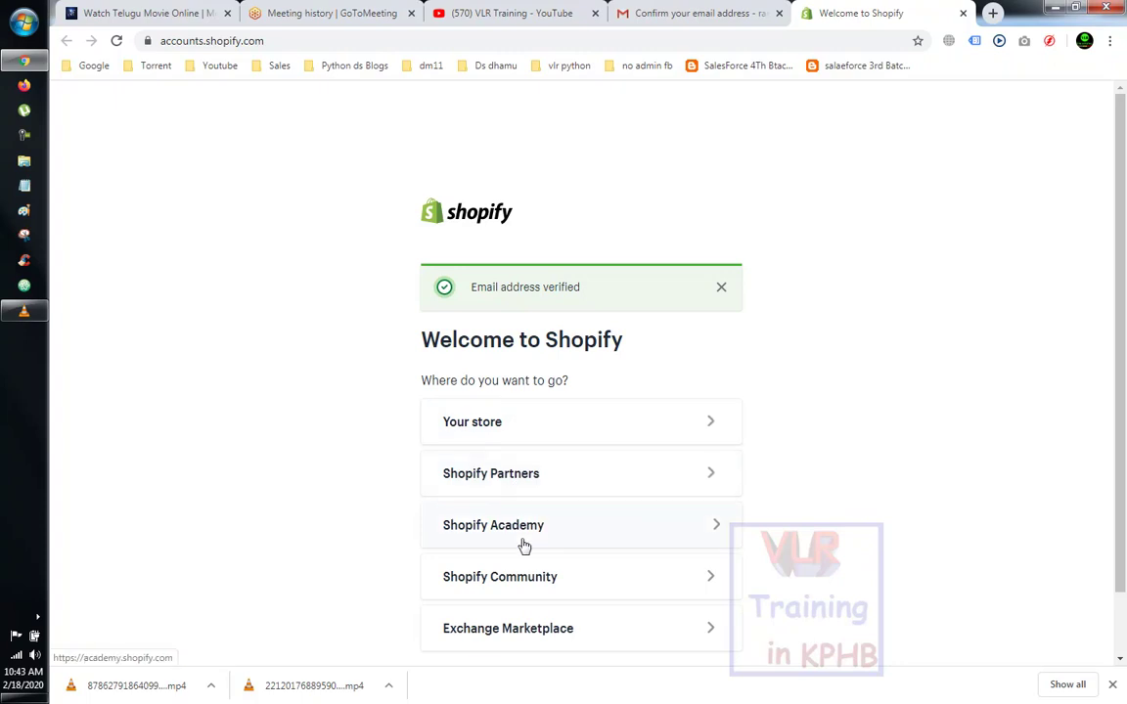
left_click(551, 435)
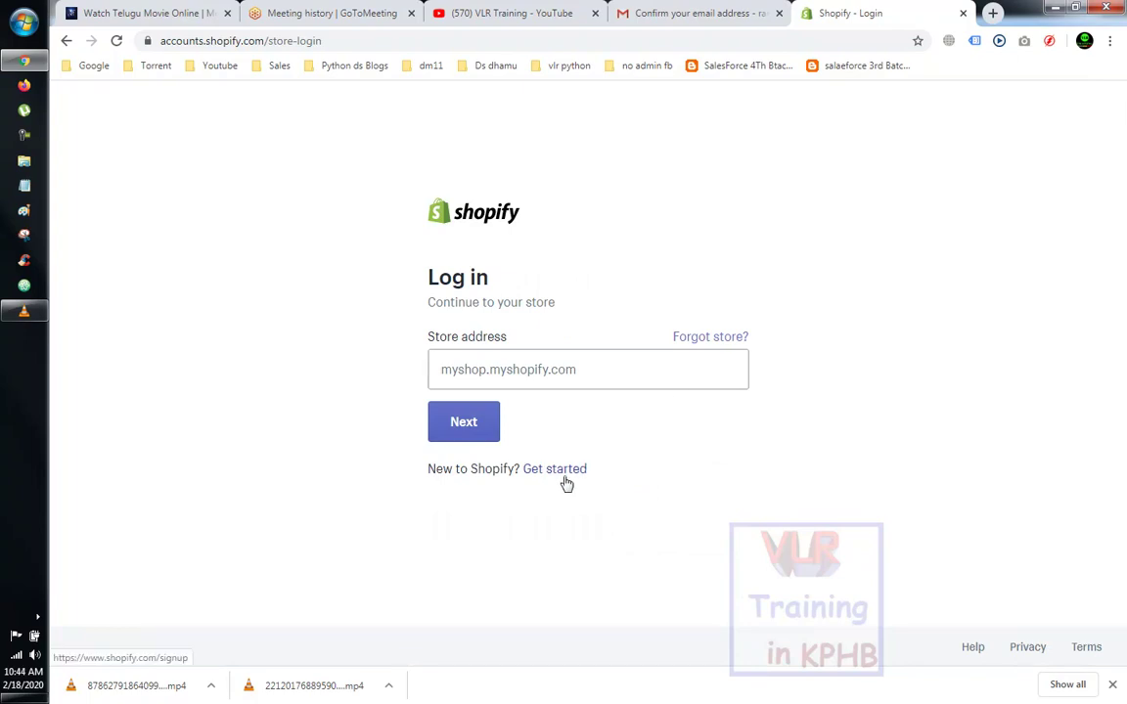
left_click(483, 374)
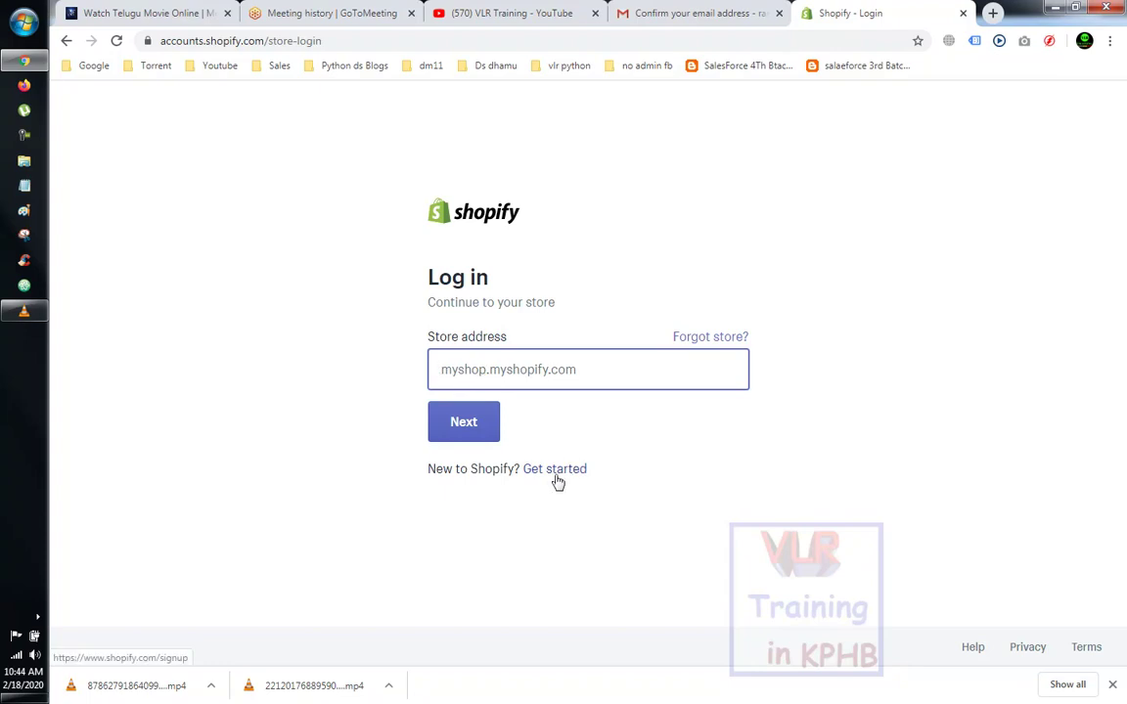
- Reach the store login through Shopify's home page and submit vlr-products.myshopify.com as the store address
left_click(452, 217)
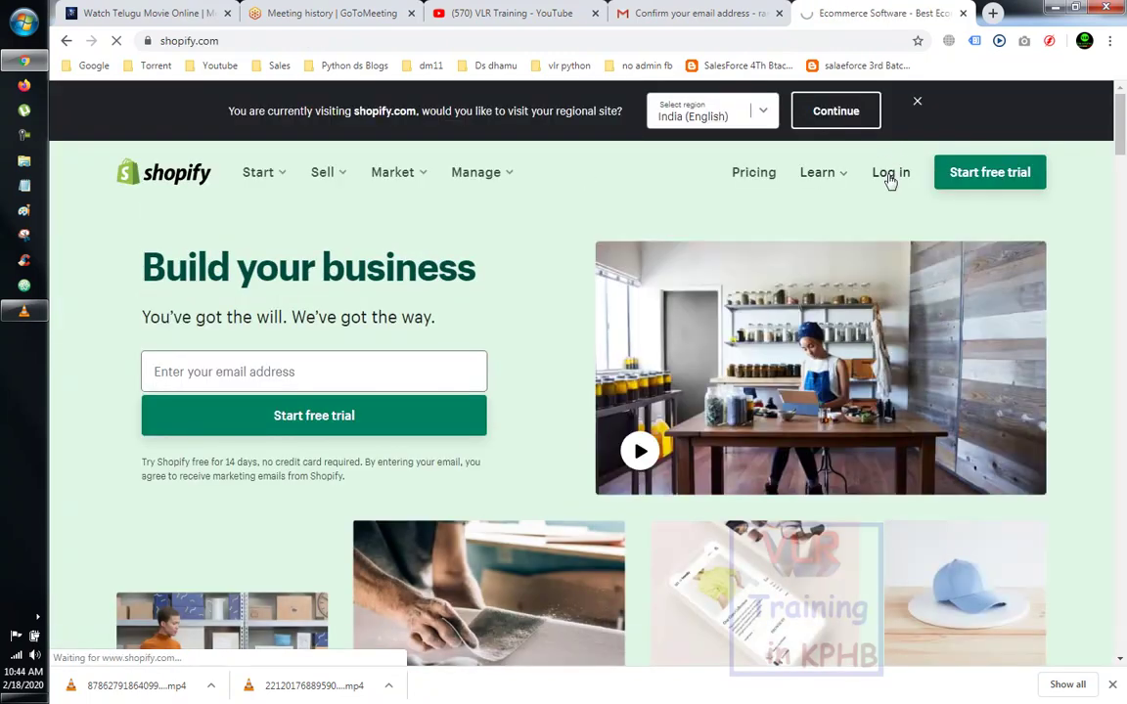
left_click(889, 176)
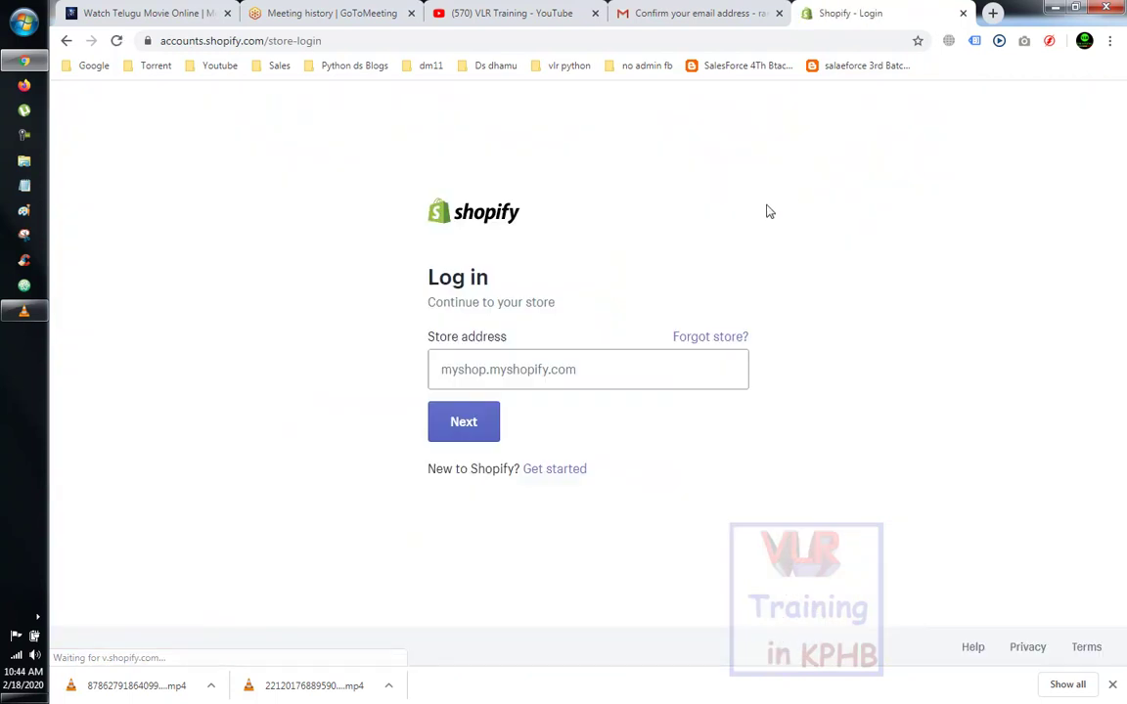
left_click(581, 368)
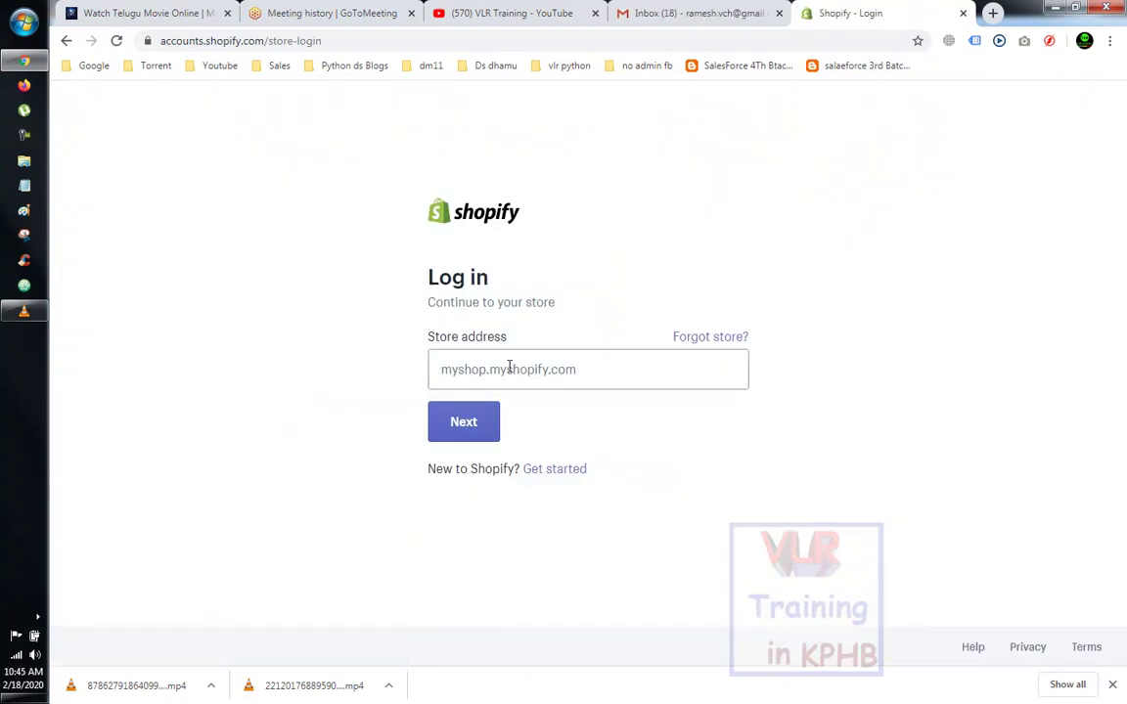
left_click(459, 372)
right_click(465, 372)
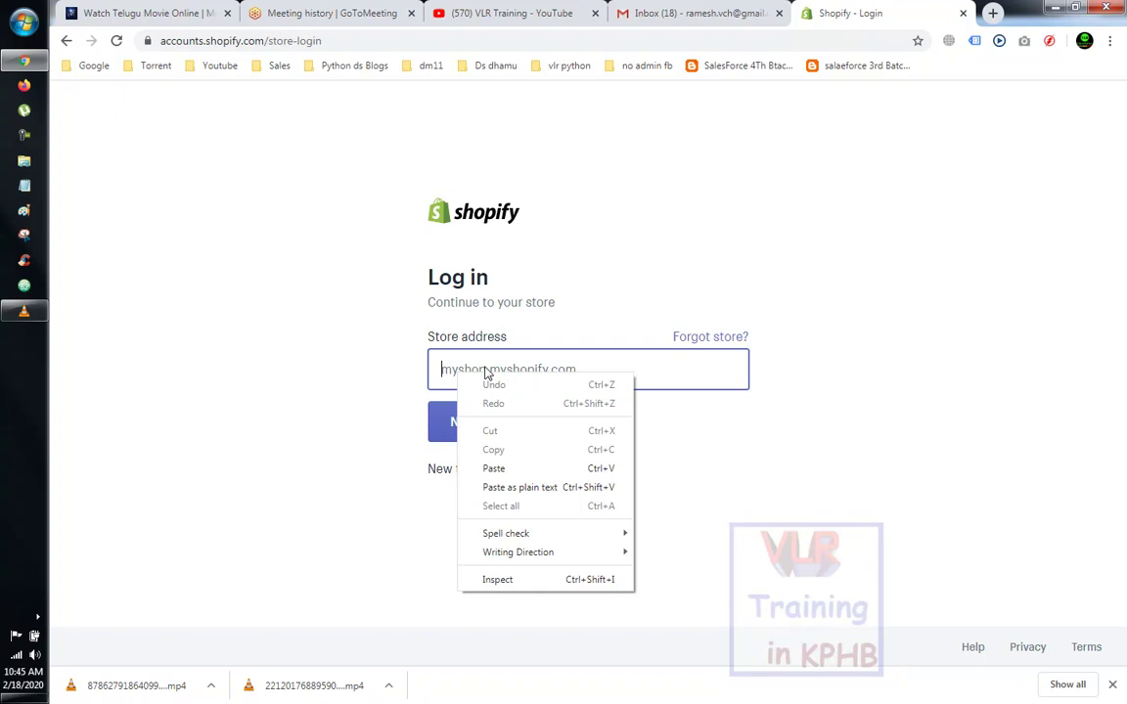
left_click(504, 469)
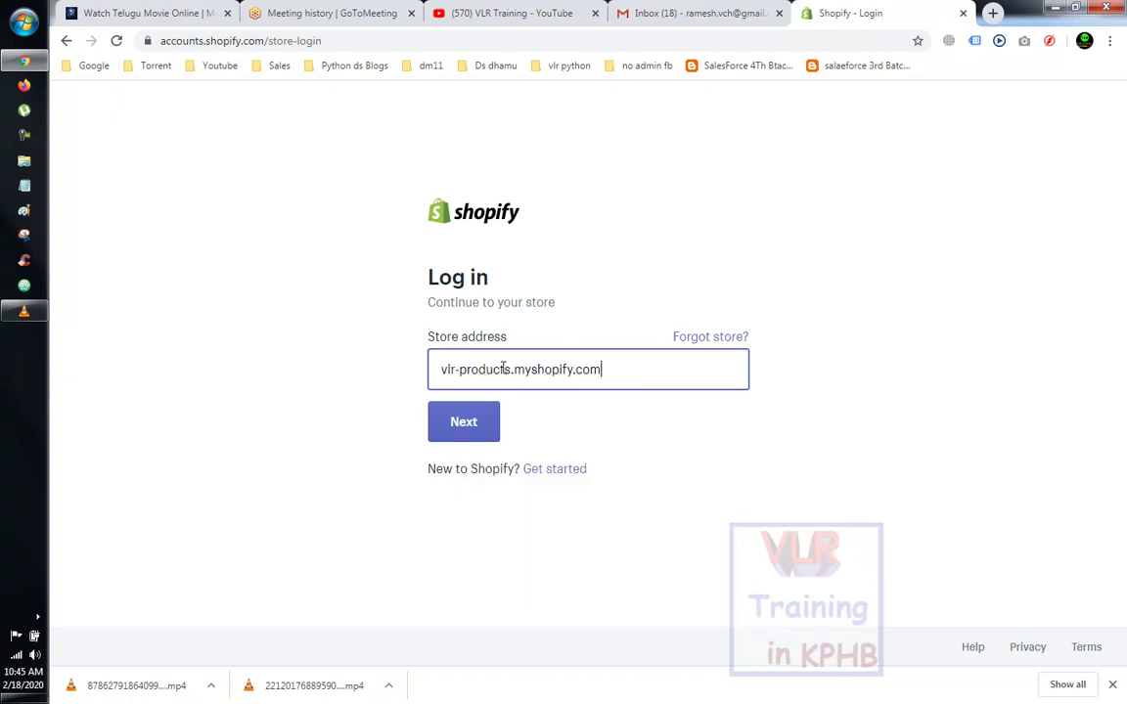
left_click(451, 425)
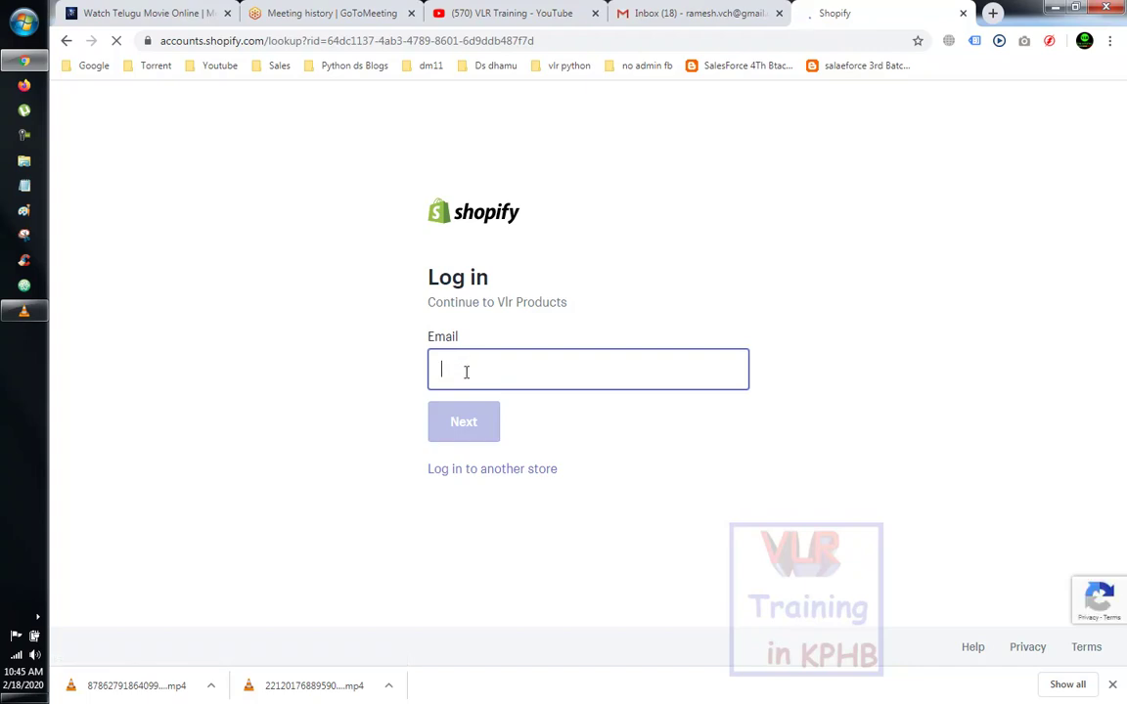
- Log in to the Vlr Products store with the account email and the saved account password
left_click(465, 372)
left_click(465, 412)
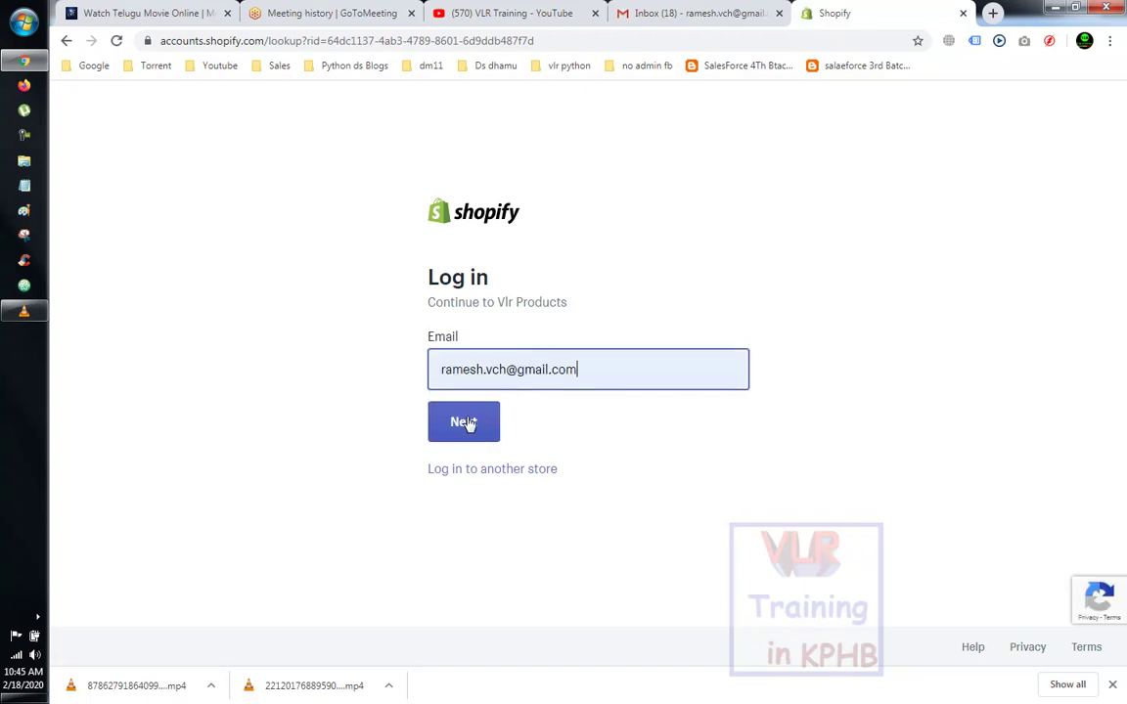
left_click(480, 426)
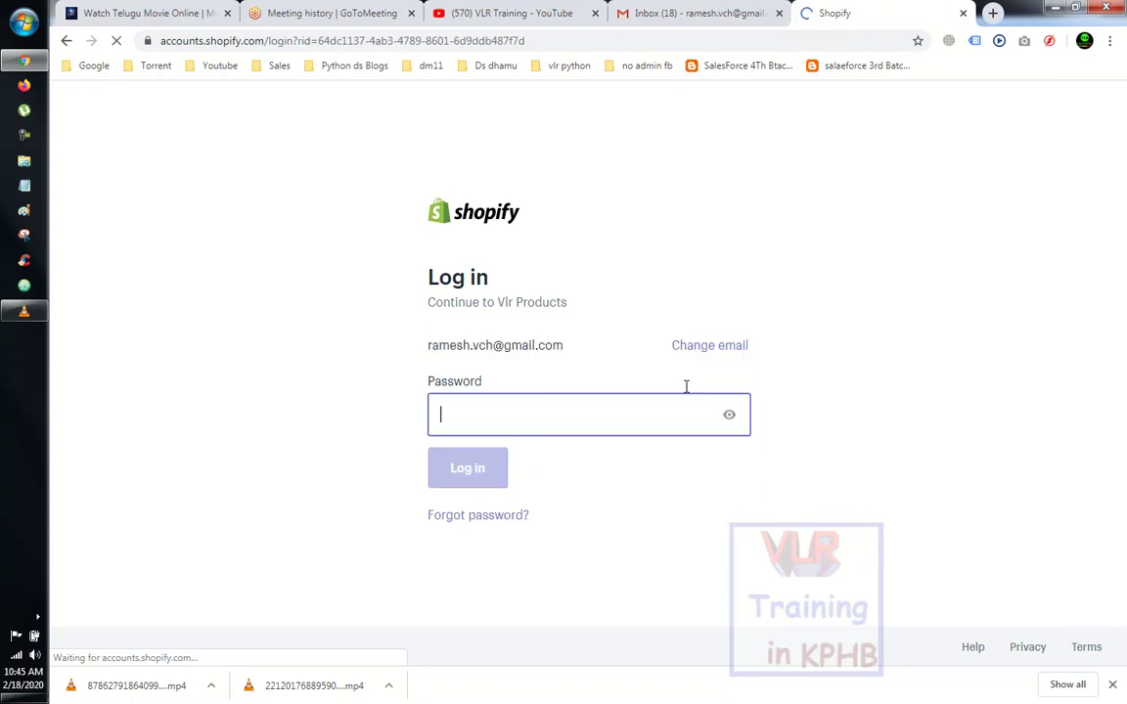
left_click(719, 414)
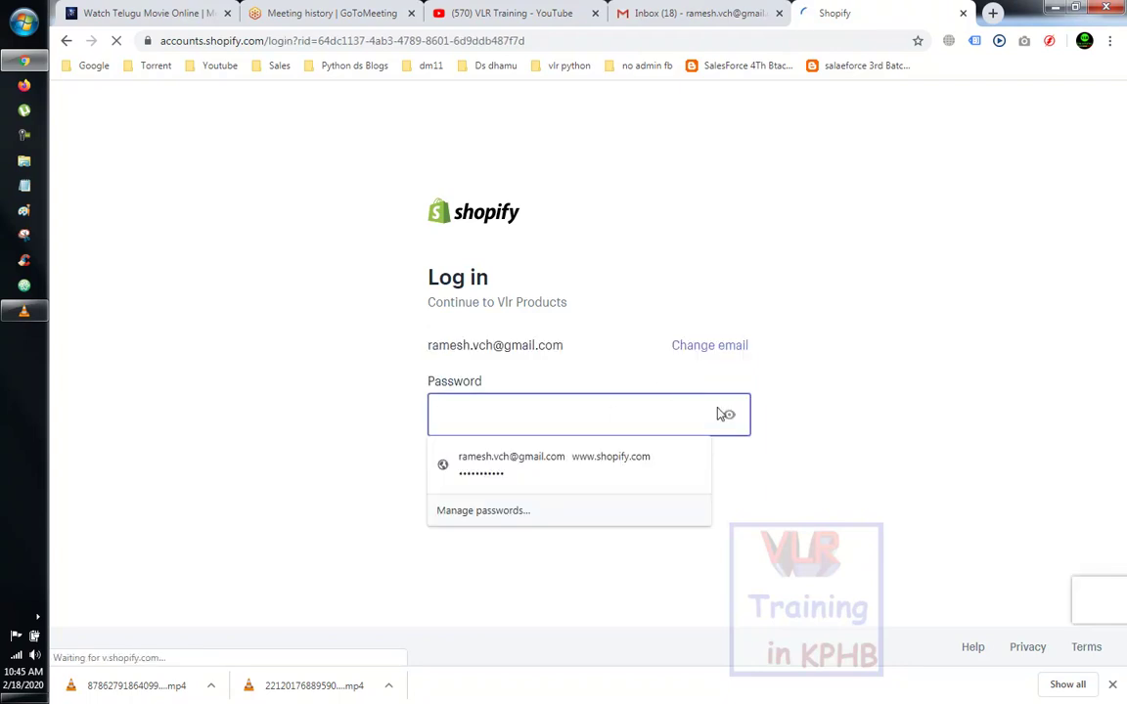
left_click(581, 456)
left_click(480, 469)
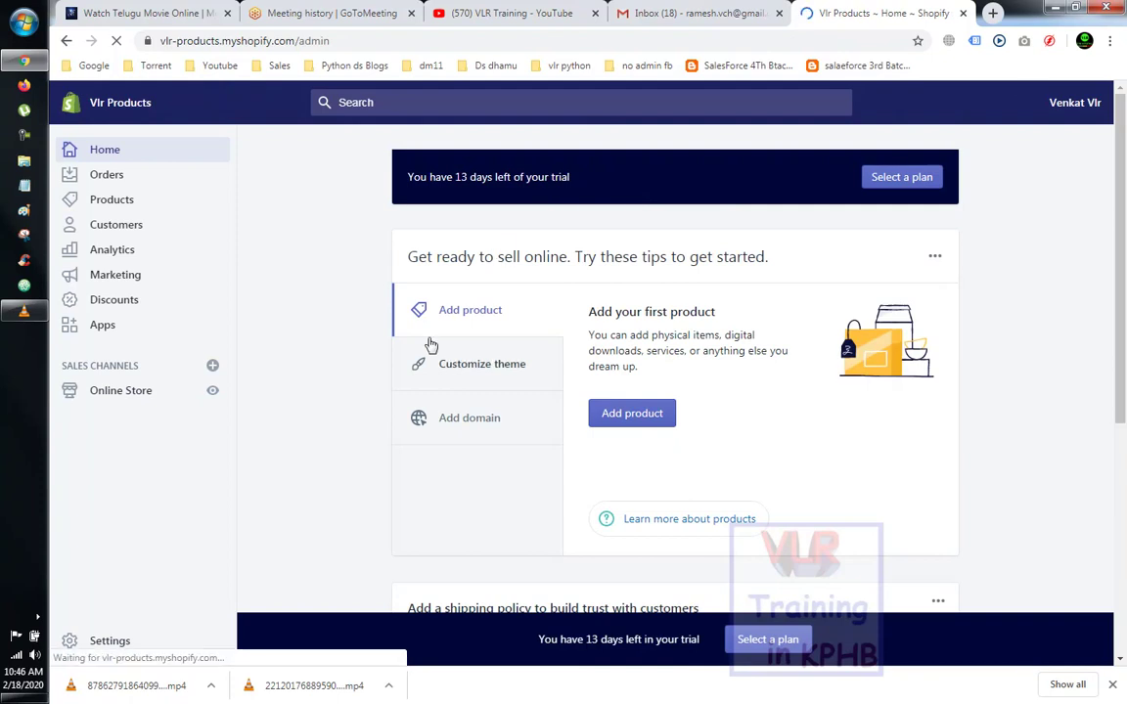
- Look over the store's home dashboard and open the General store settings
scroll(438, 318, "down", 1)
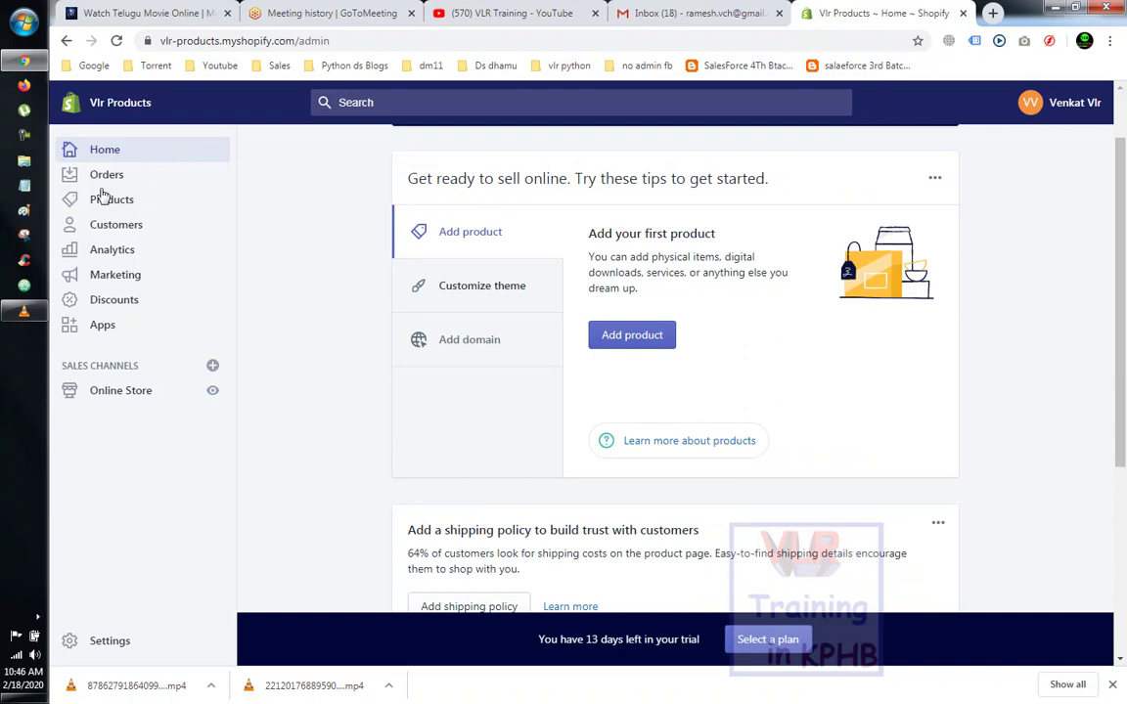
scroll(306, 289, "down", 2)
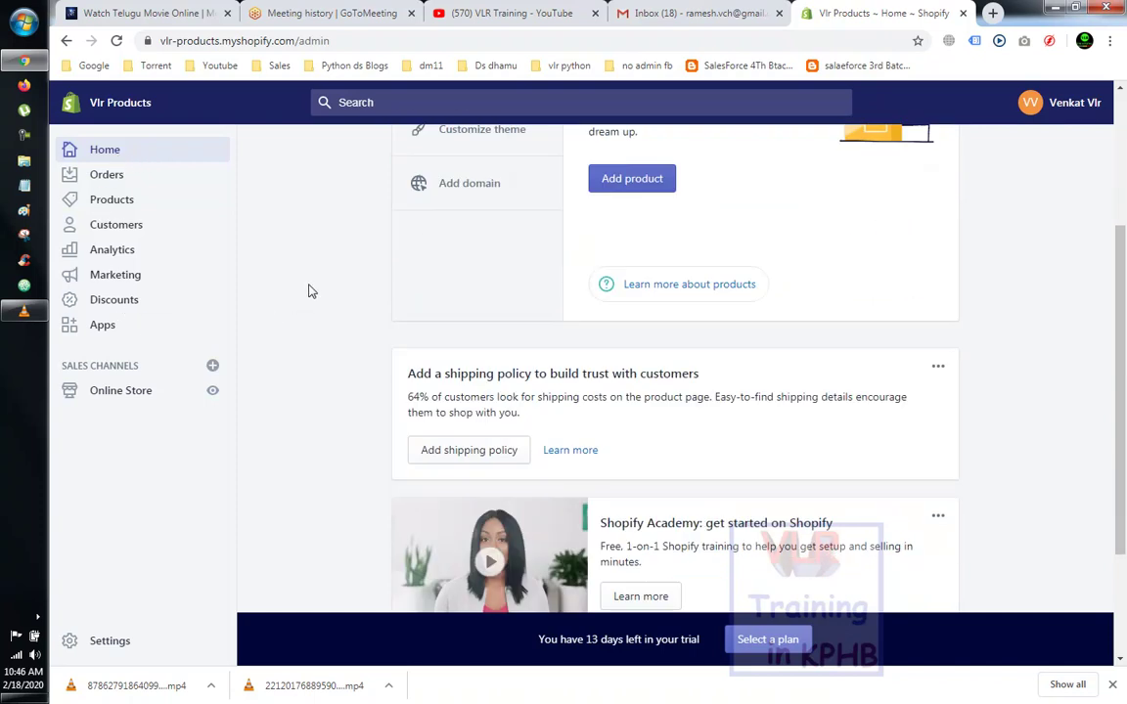
scroll(421, 360, "down", 1)
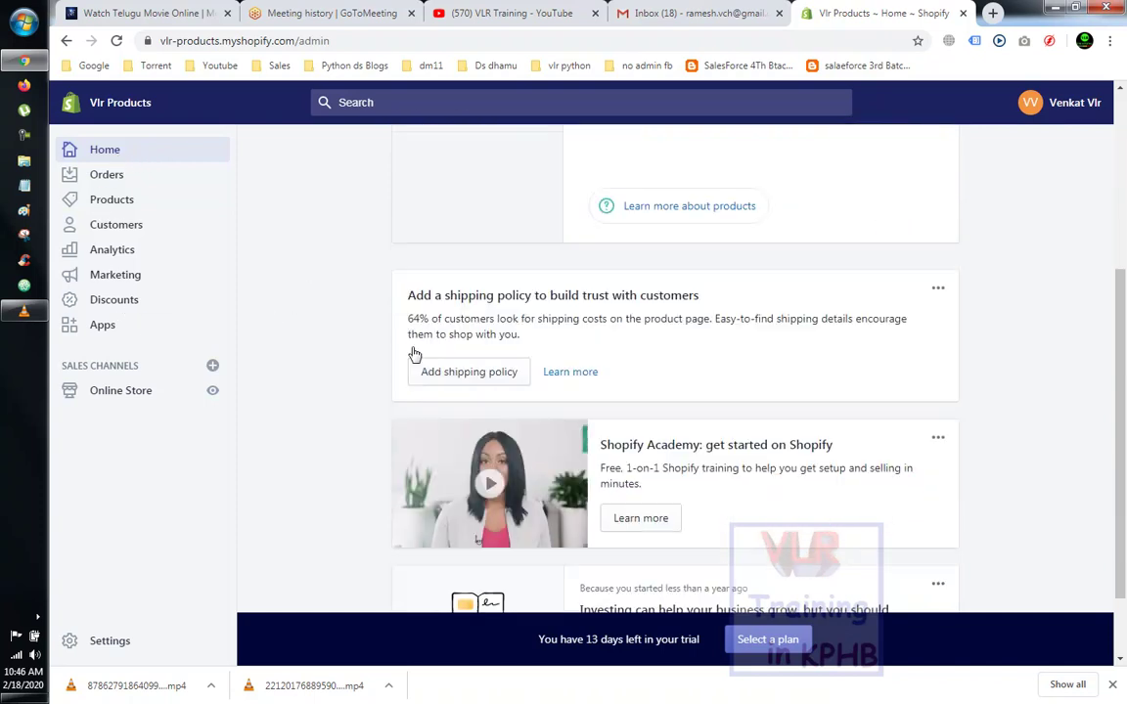
left_click(110, 641)
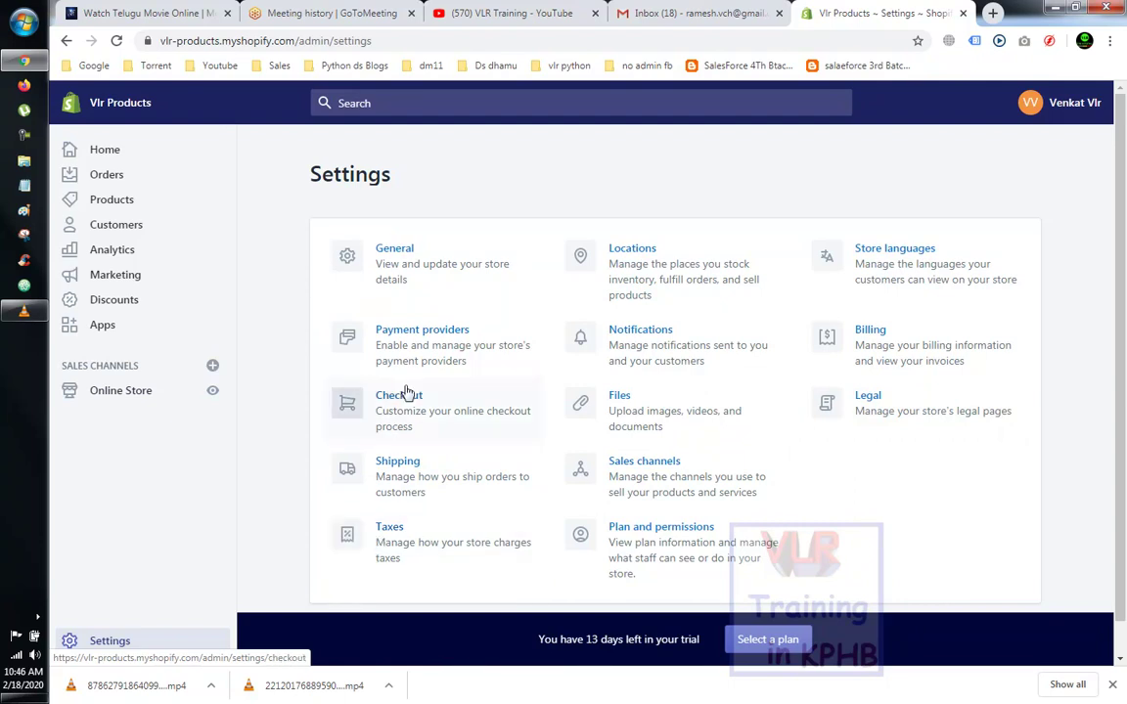
left_click(395, 255)
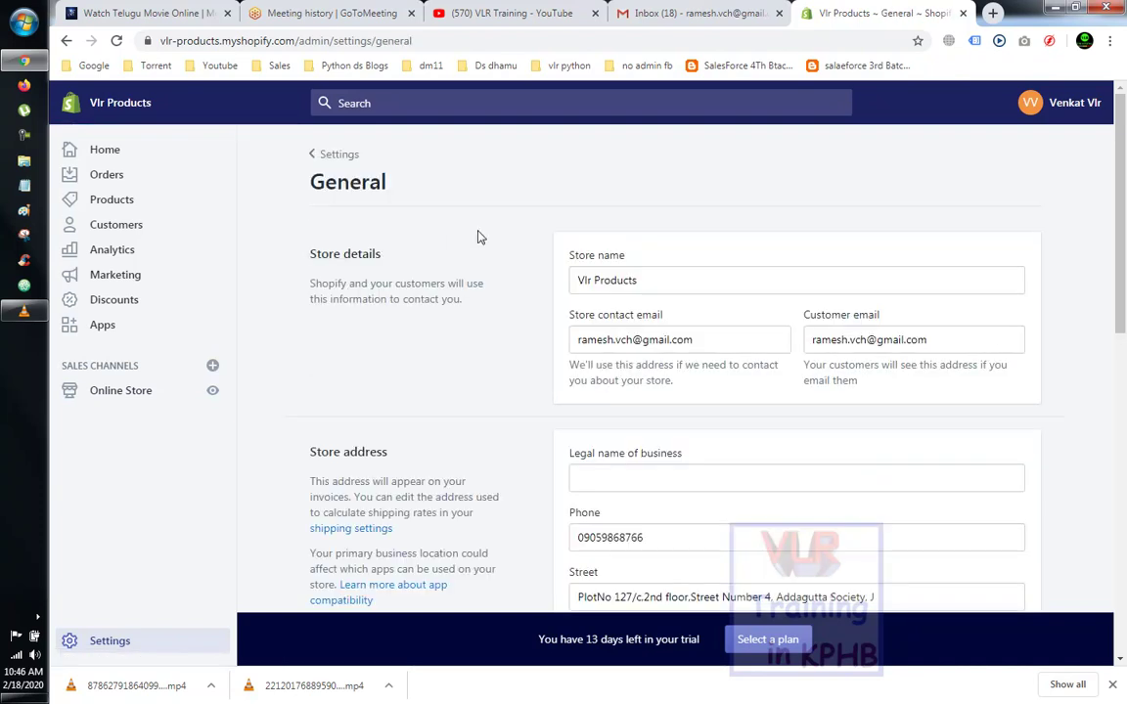
- Examine the store details, store address, and standards and formats fields in the General settings
scroll(478, 237, "down", 1)
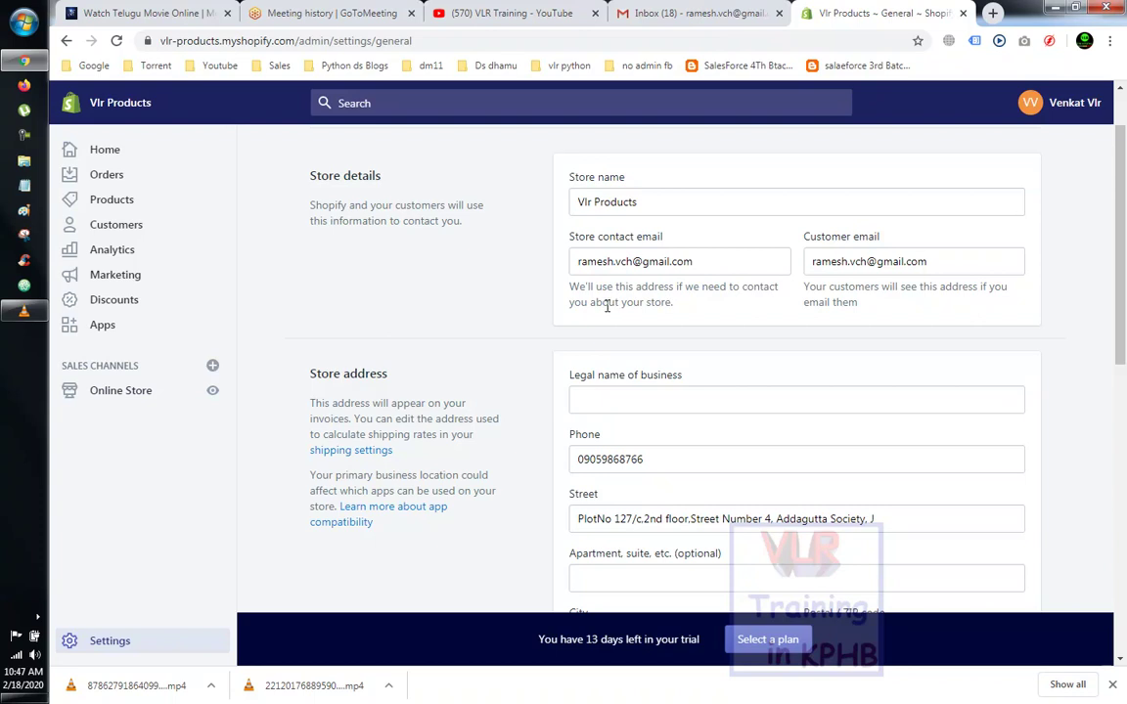
left_click(837, 263)
left_click(753, 232)
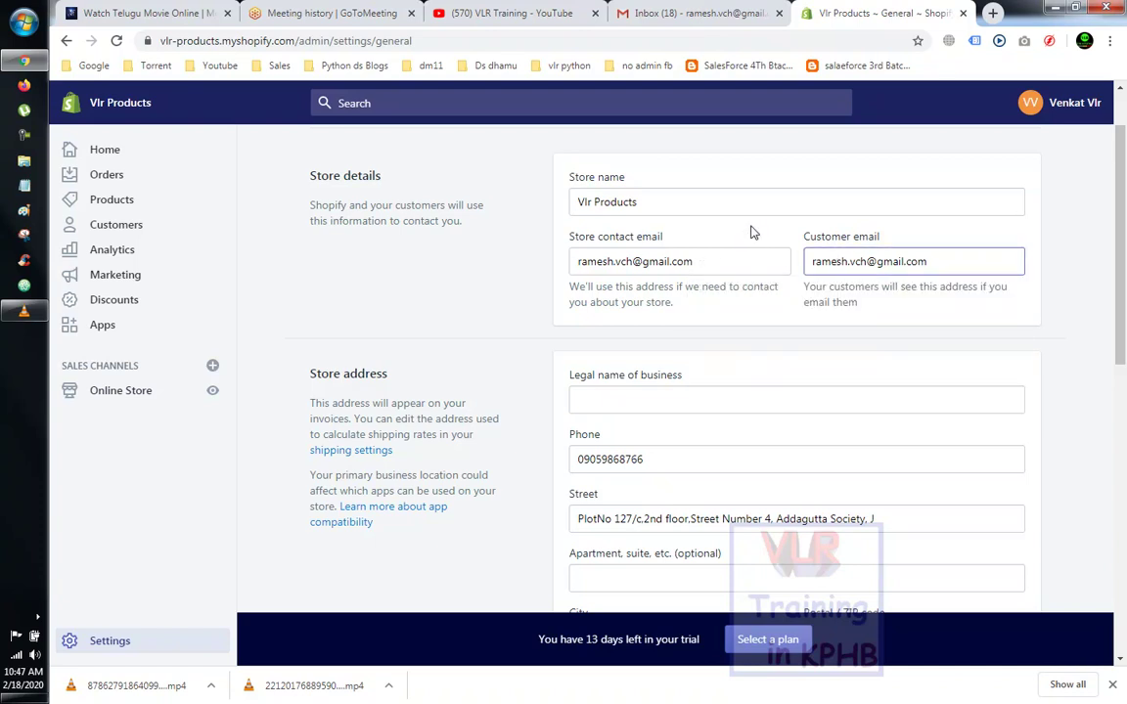
left_click(594, 401)
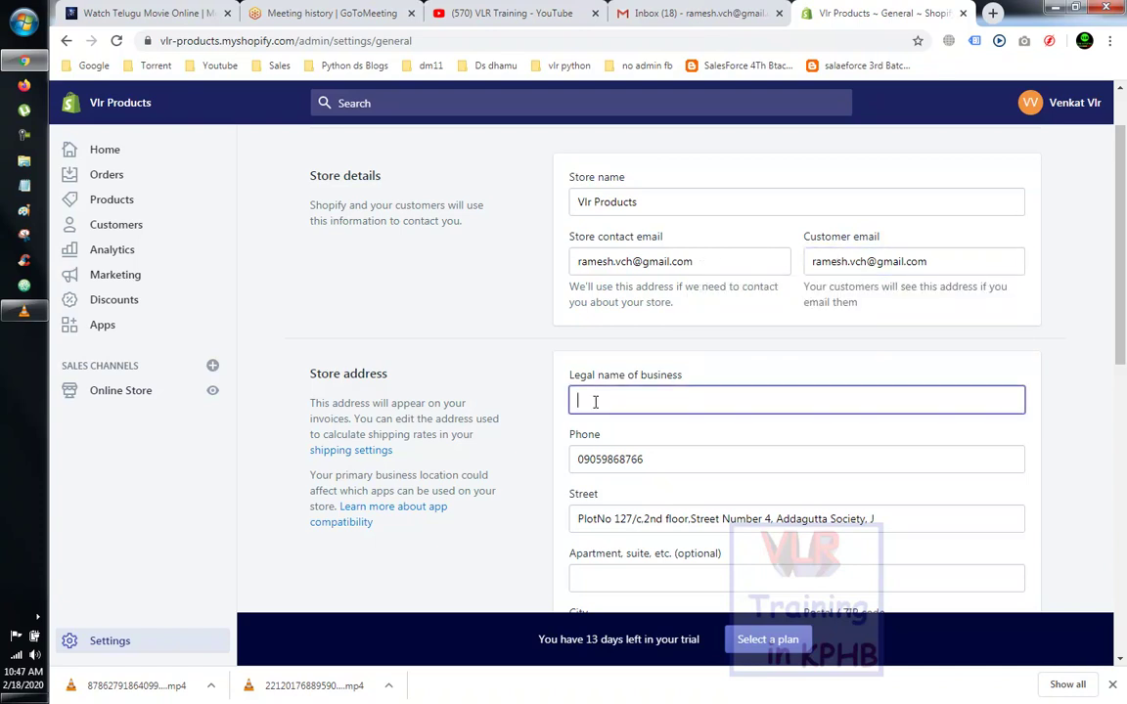
scroll(607, 403, "down", 1)
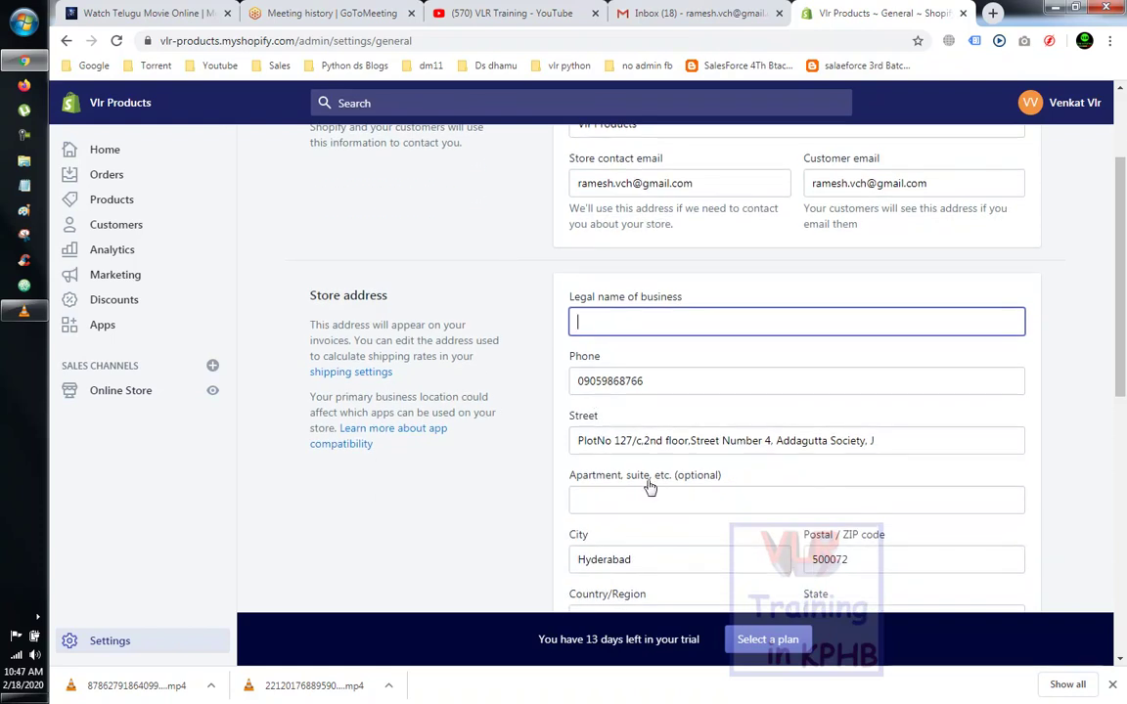
scroll(647, 488, "down", 2)
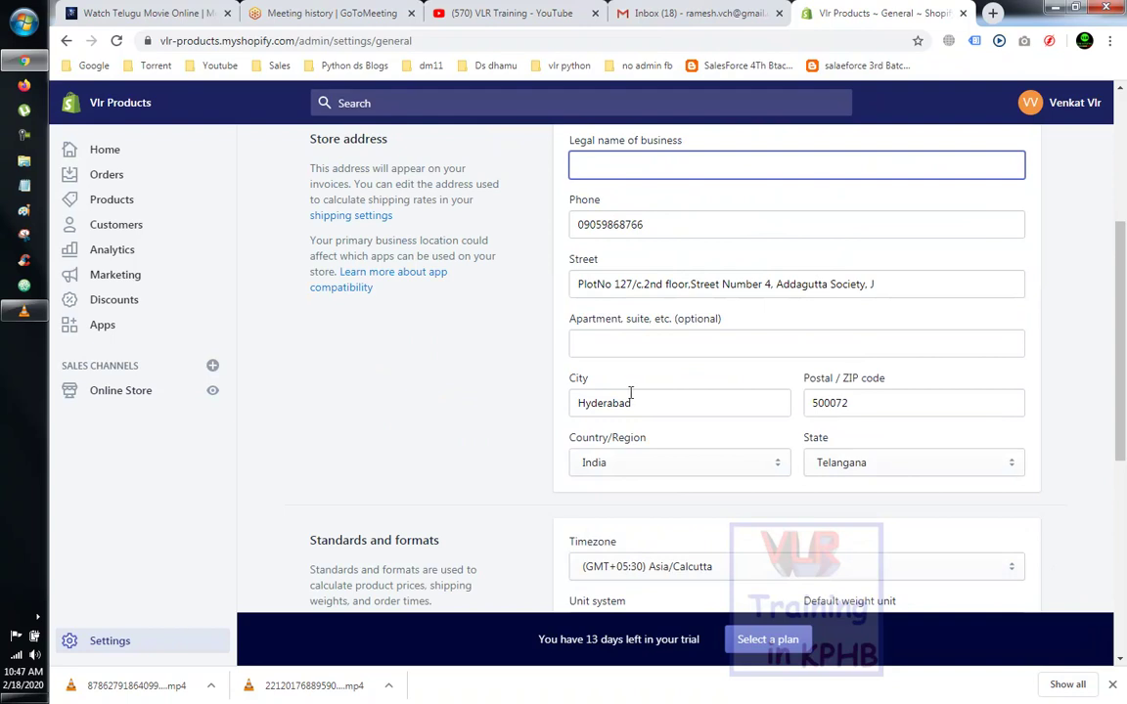
scroll(759, 435, "down", 1)
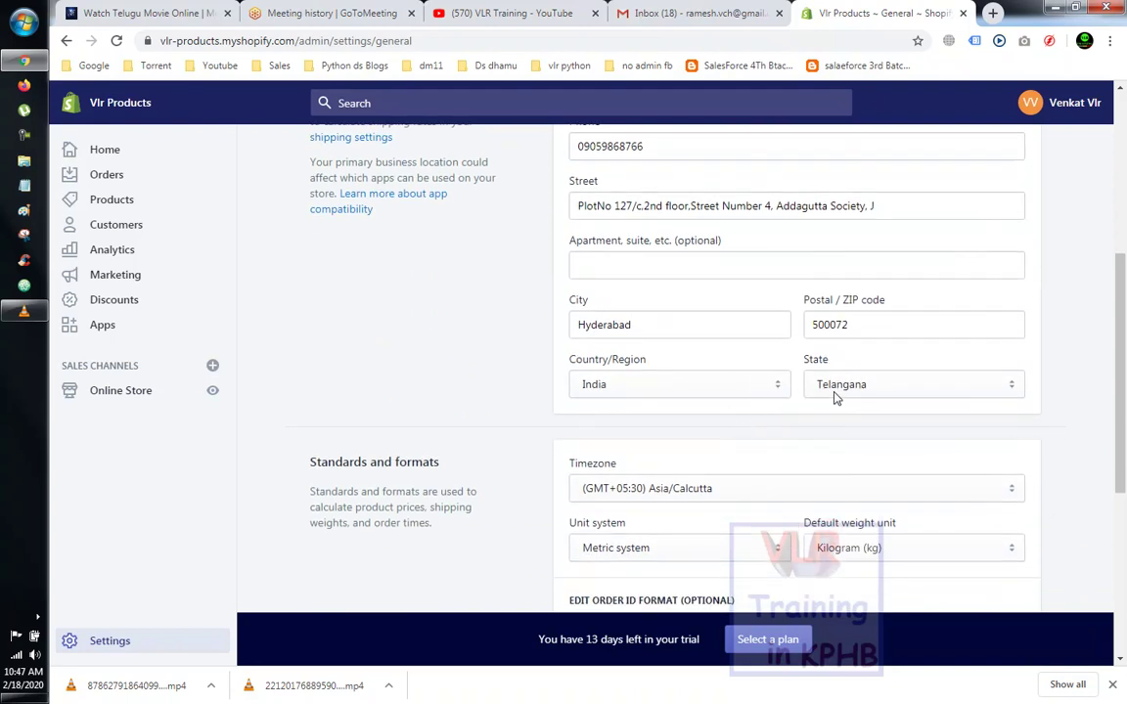
scroll(568, 411, "down", 2)
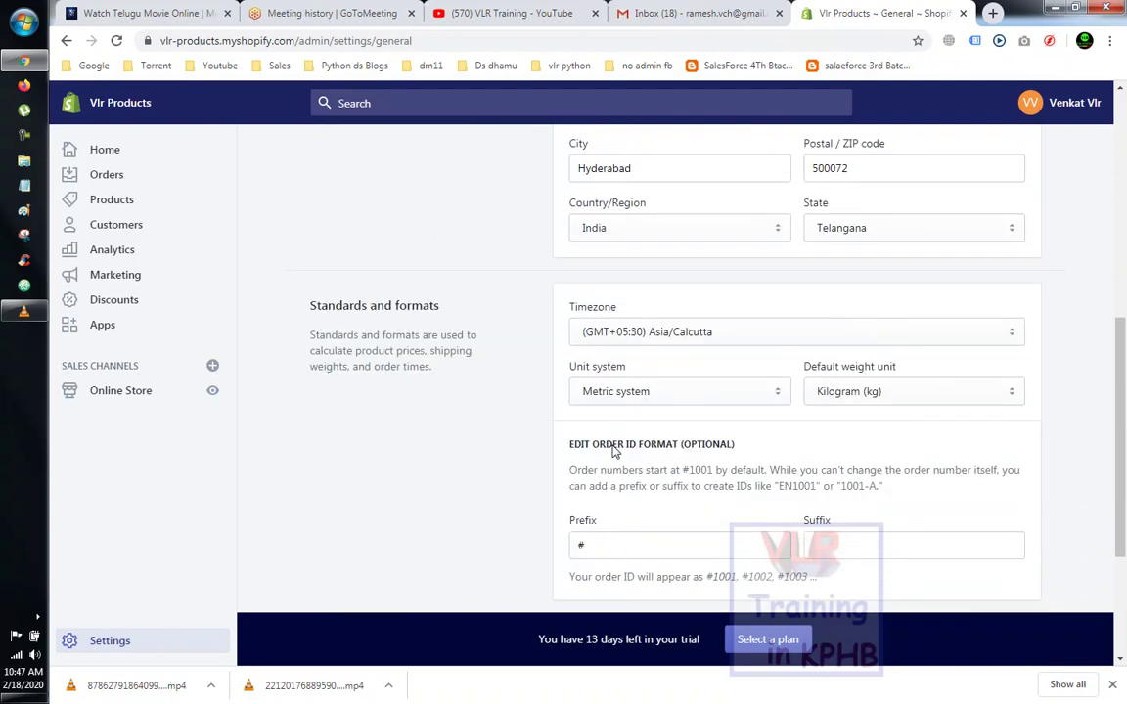
scroll(470, 313, "up", 3)
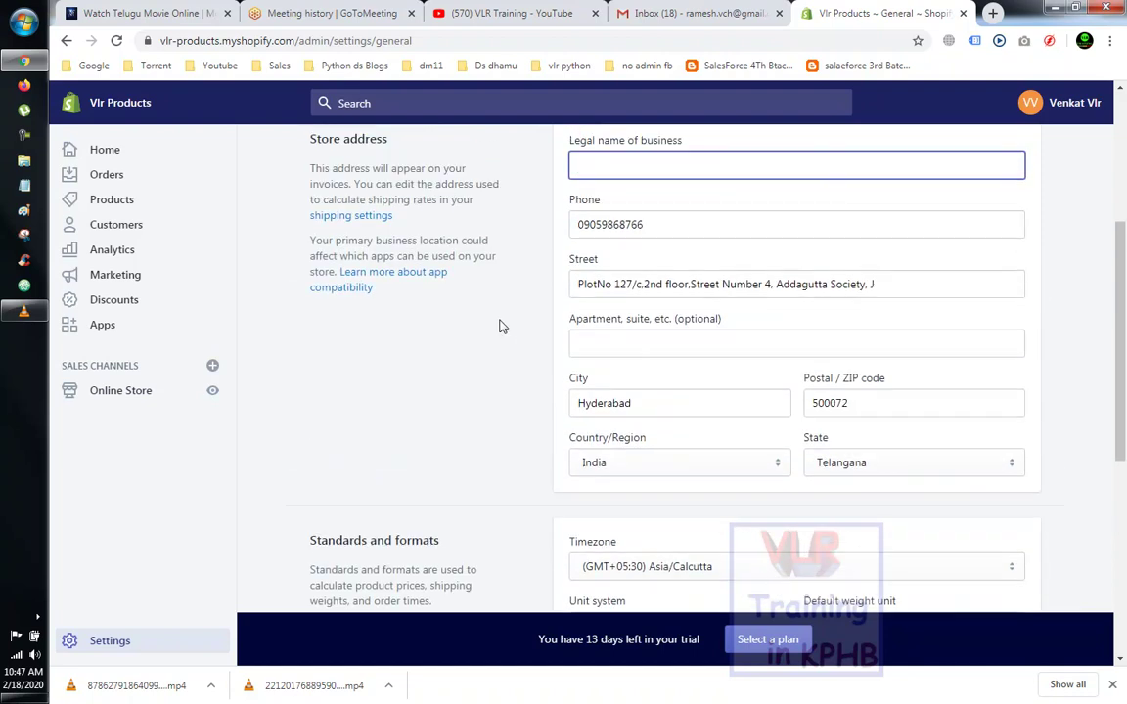
left_click(602, 168)
scroll(602, 168, "up", 2)
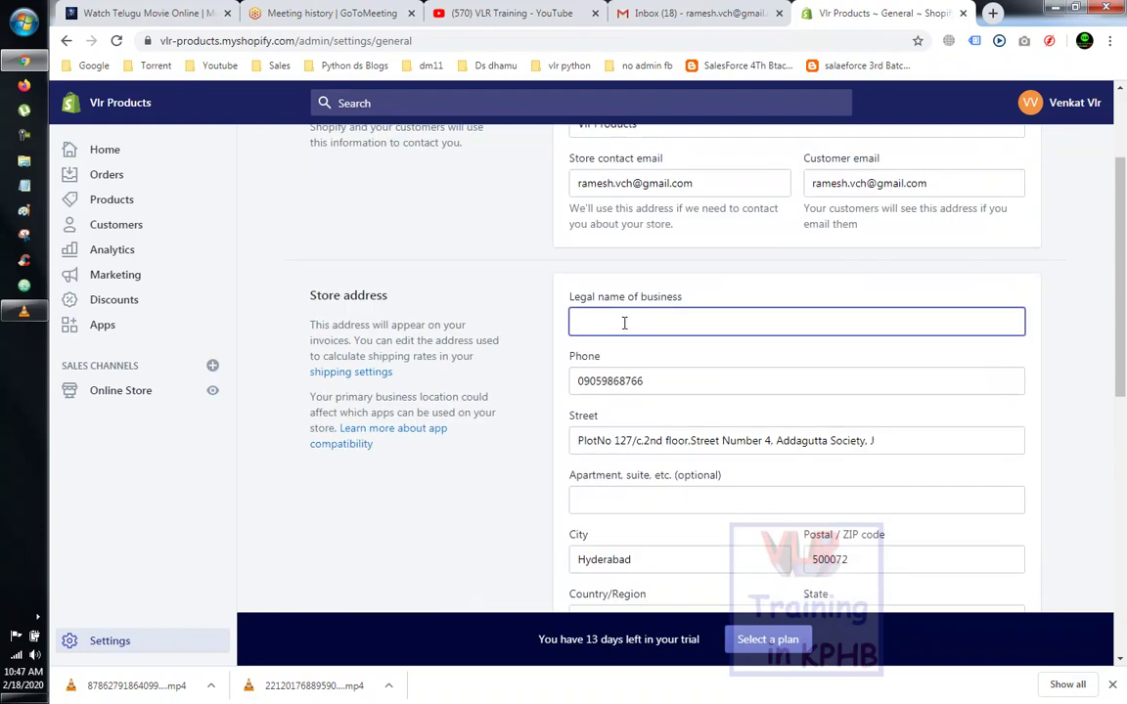
scroll(548, 402, "down", 3)
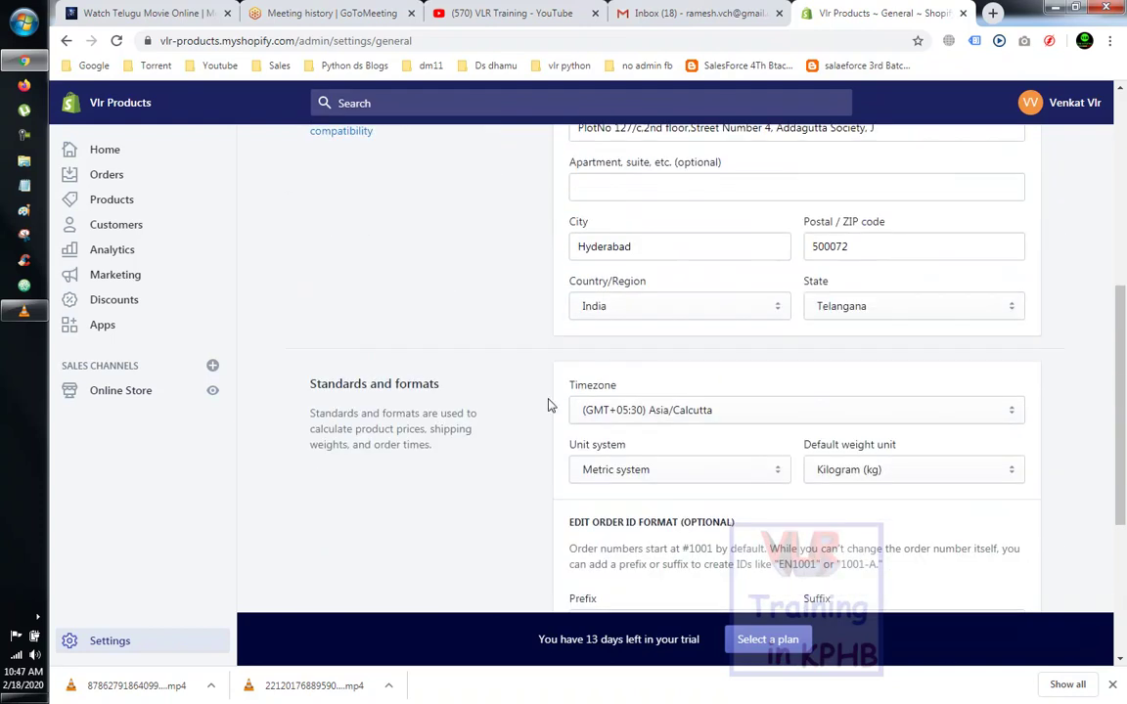
scroll(471, 407, "down", 1)
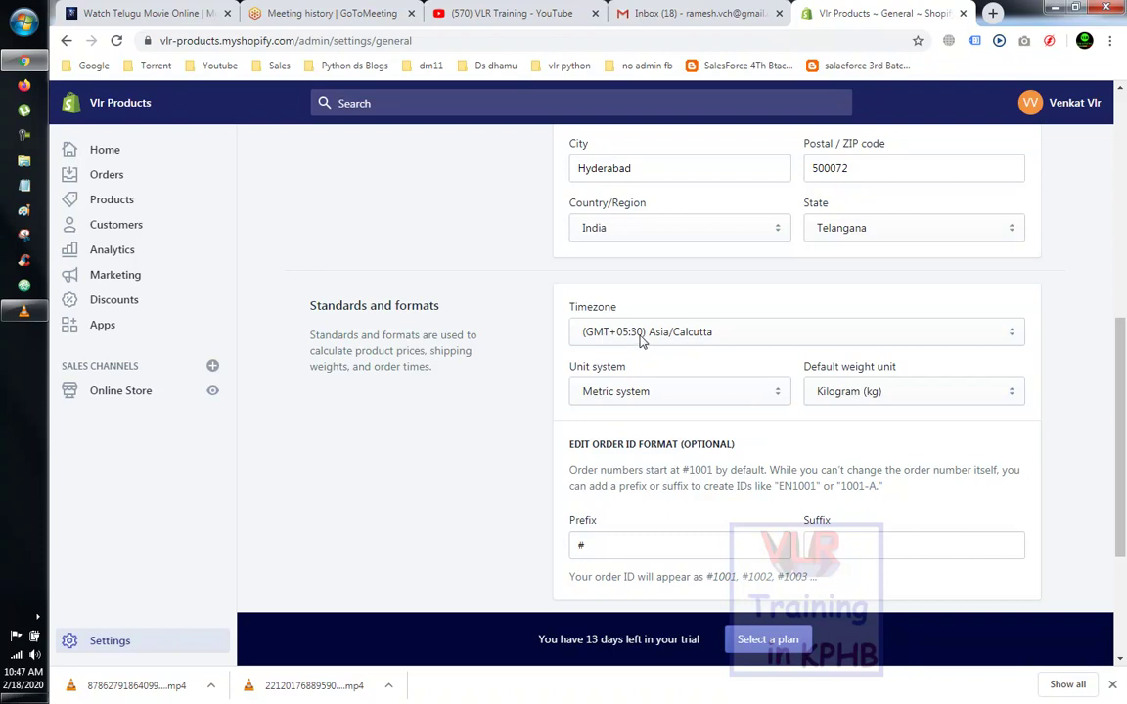
- Check the timezone selection under Standards and formats and set the unit system to Imperial system
scroll(641, 338, "up", 1)
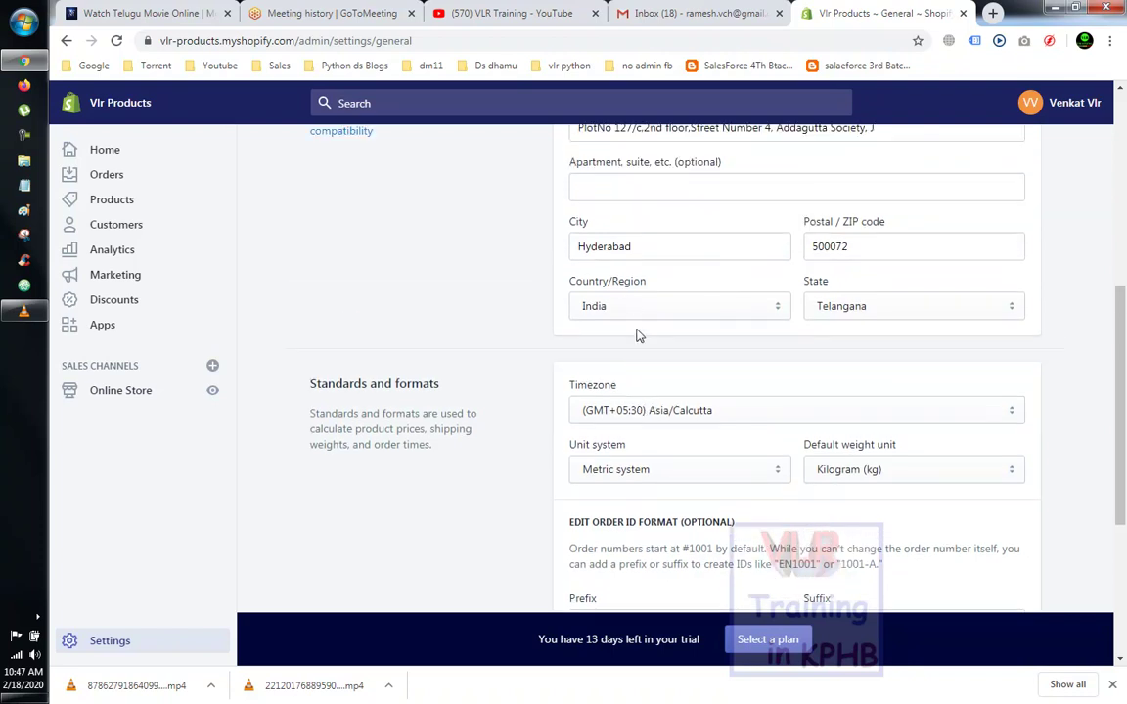
left_click(643, 415)
left_click(643, 415)
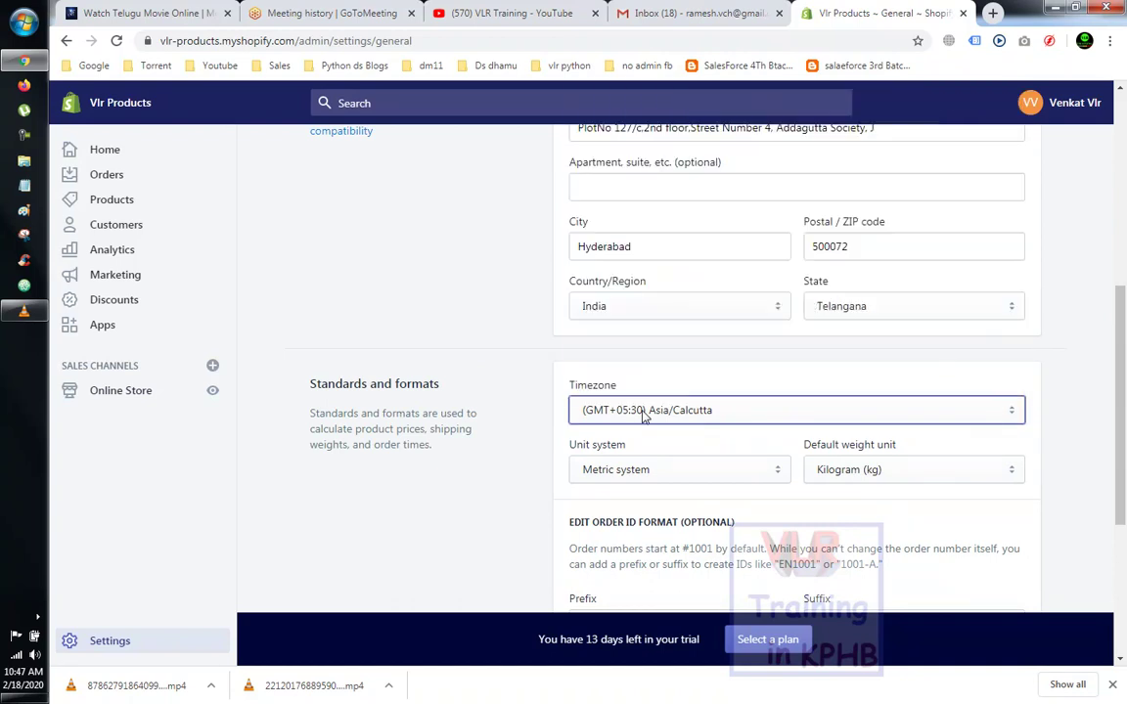
left_click(754, 477)
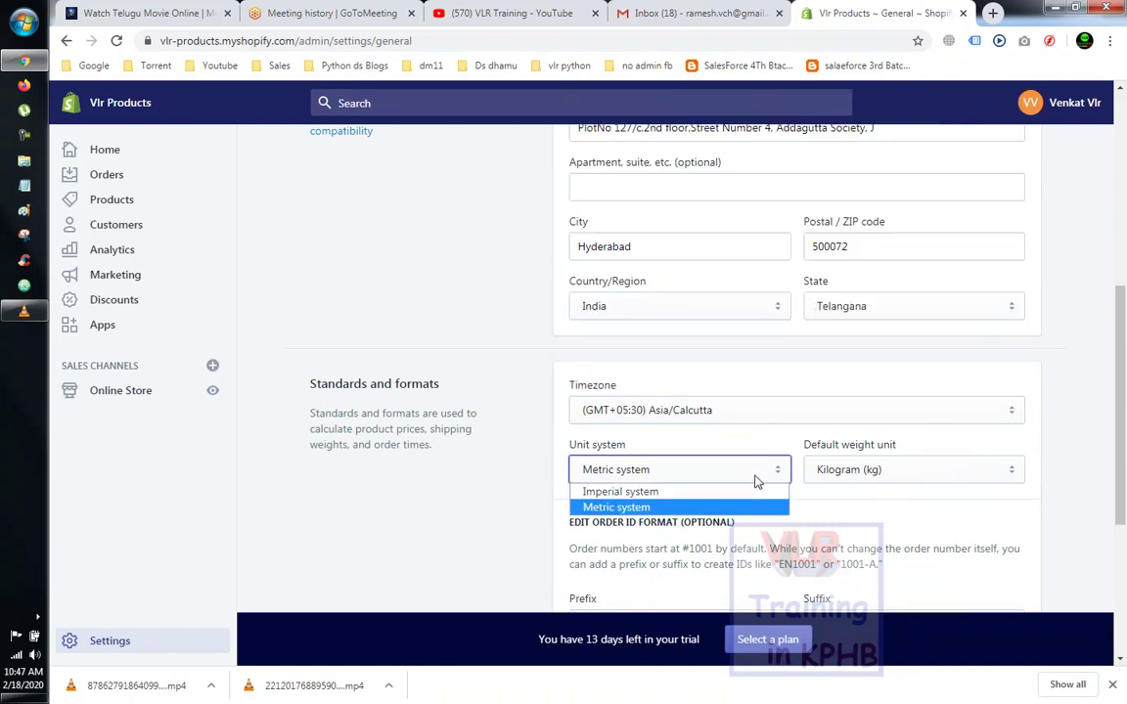
left_click(662, 493)
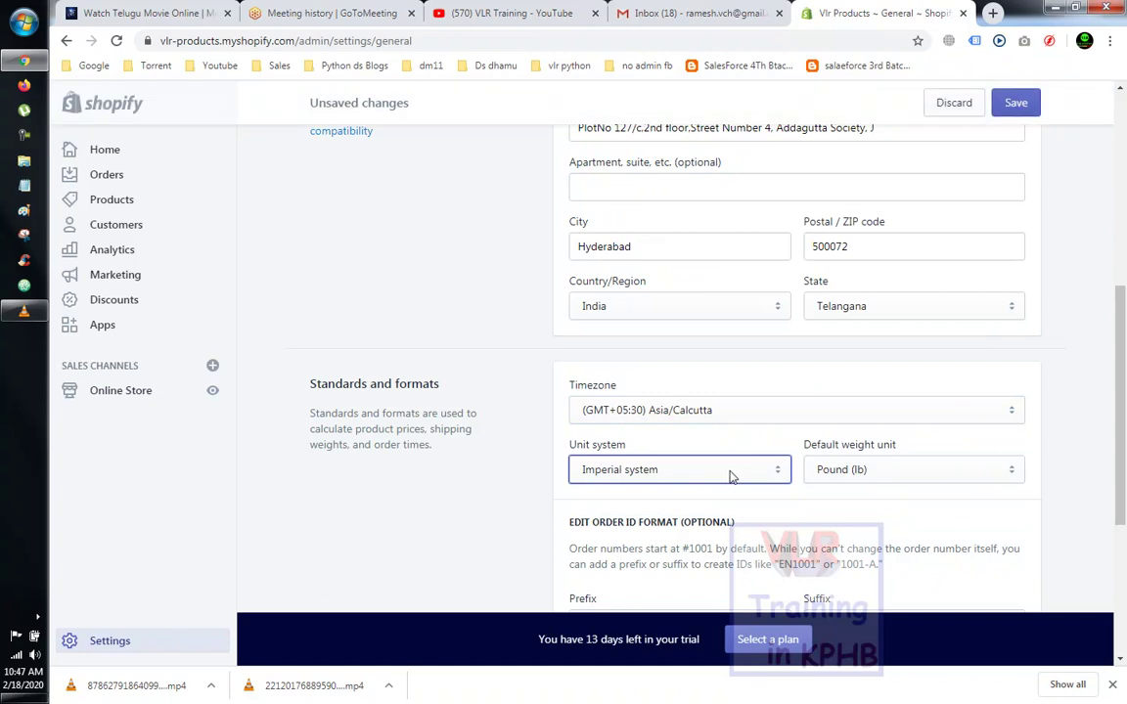
- Set the unit system to Metric system and examine the order ID format section
left_click(729, 475)
left_click(685, 505)
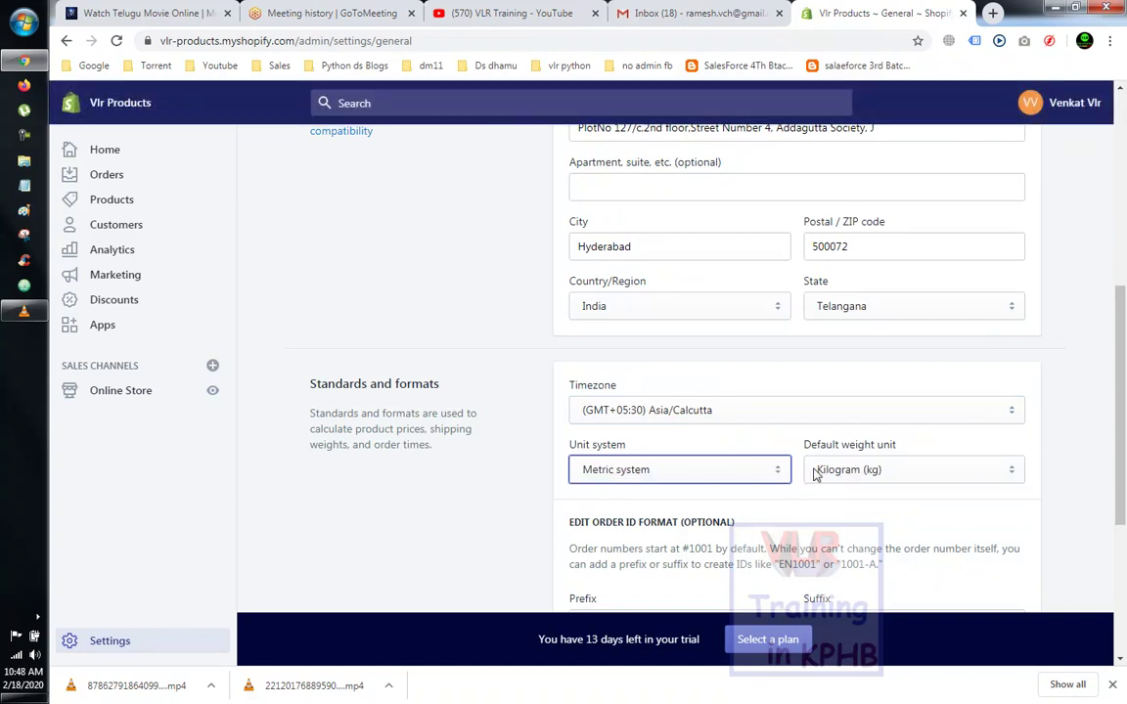
scroll(865, 504, "down", 2)
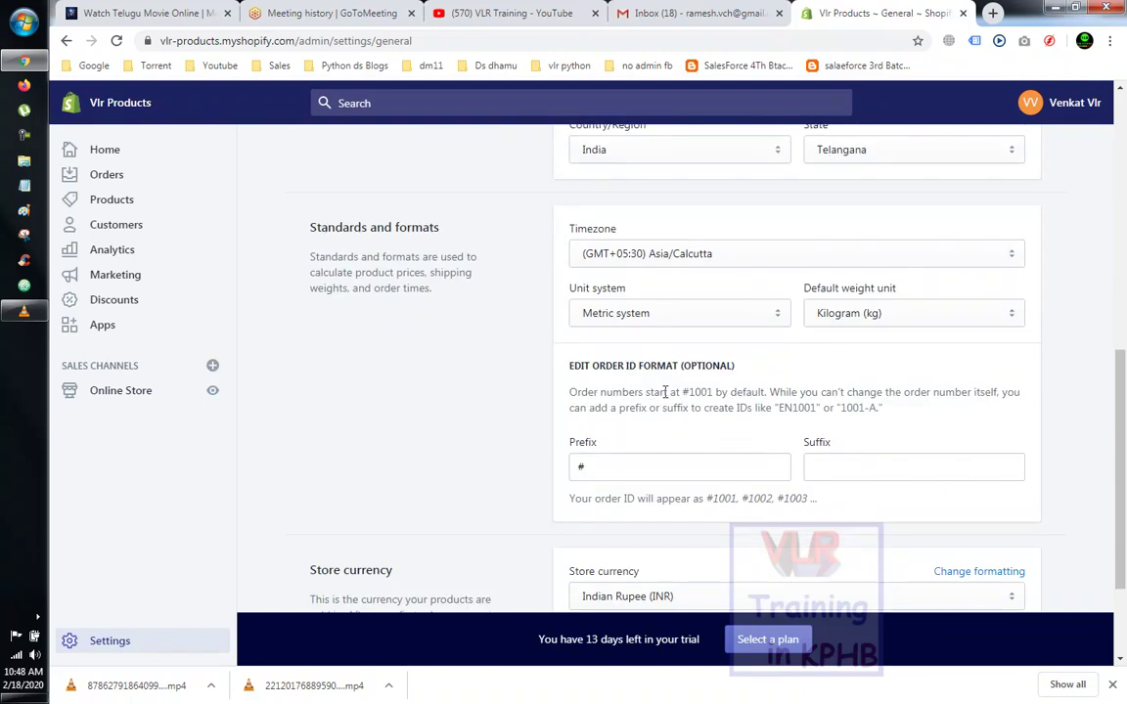
left_click_drag(684, 393, 717, 393)
scroll(791, 397, "down", 1)
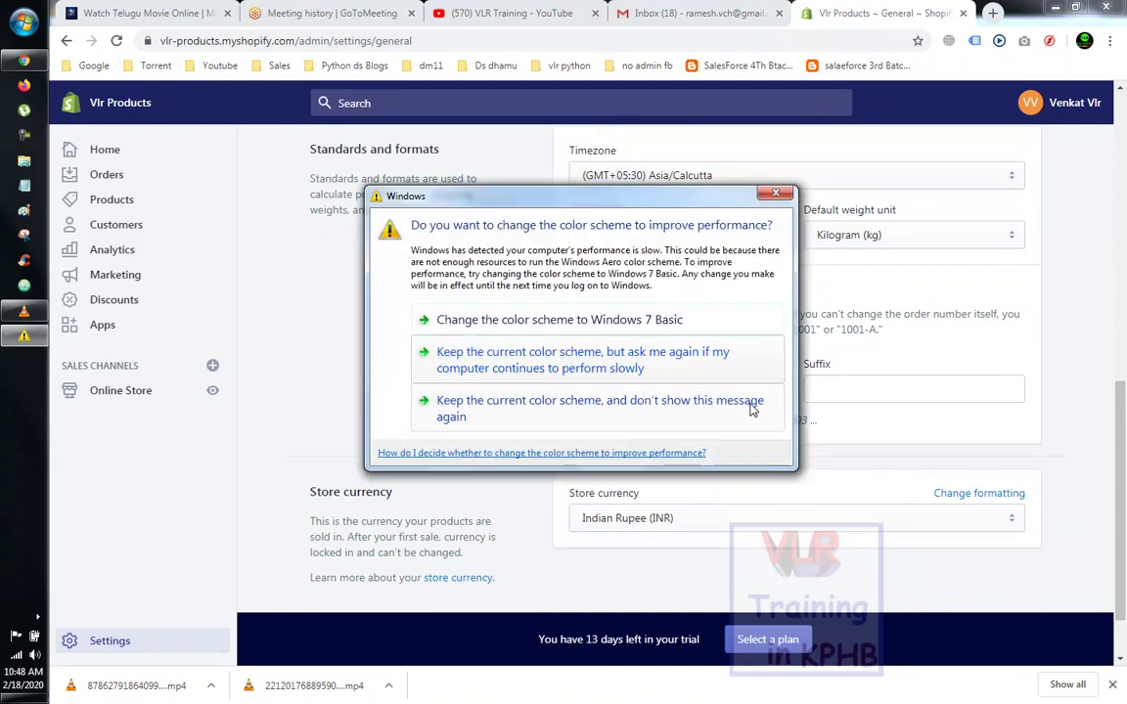
- Change the Windows color scheme to Windows 7 Basic and return to the General settings page
left_click(646, 323)
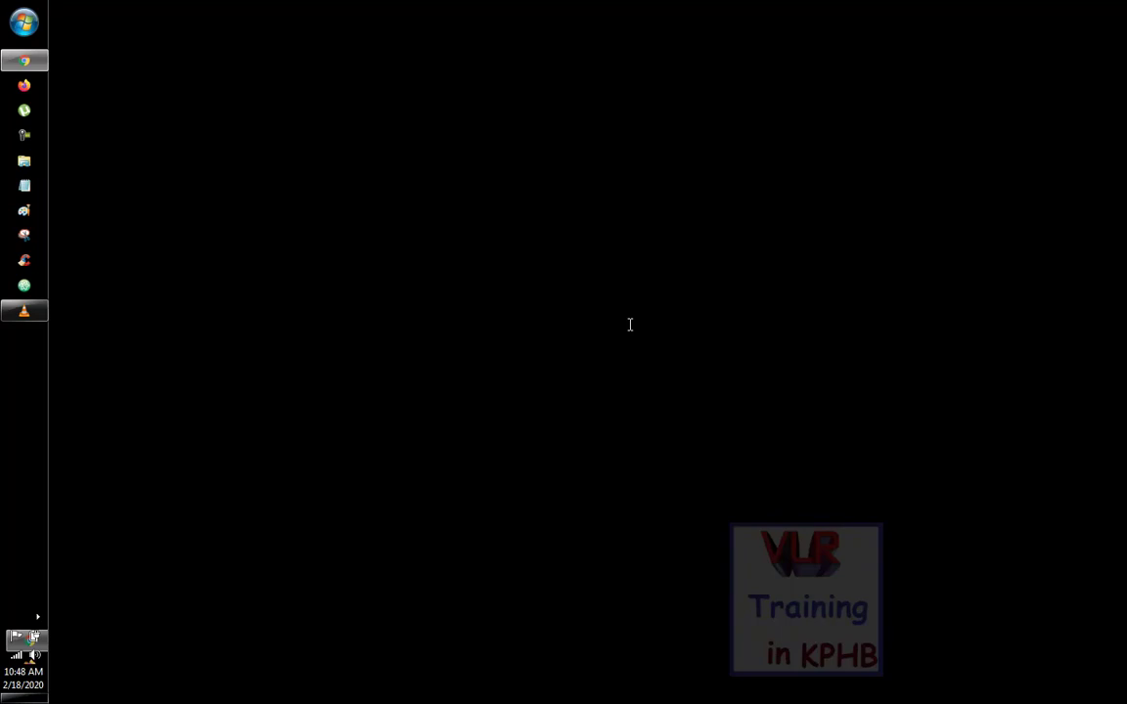
scroll(629, 324, "up", 1)
scroll(630, 328, "down", 2)
scroll(629, 331, "down", 4)
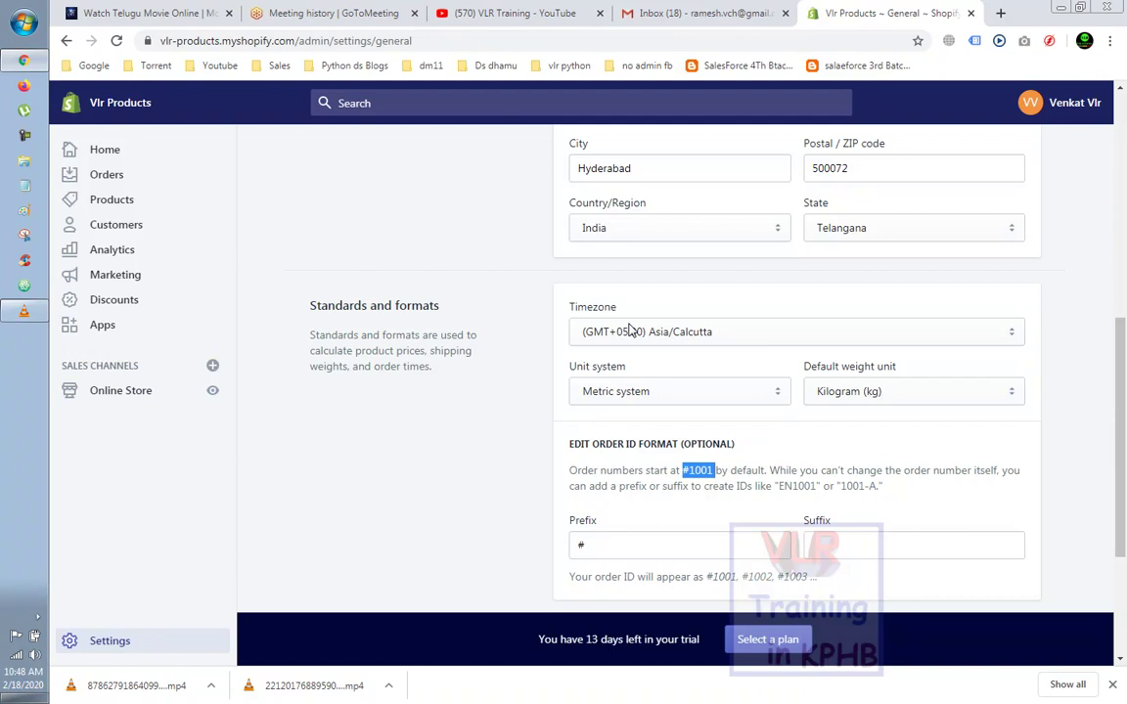
- Check the available store currencies and keep Indian Rupee (INR) selected
scroll(629, 330, "down", 1)
scroll(628, 330, "down", 2)
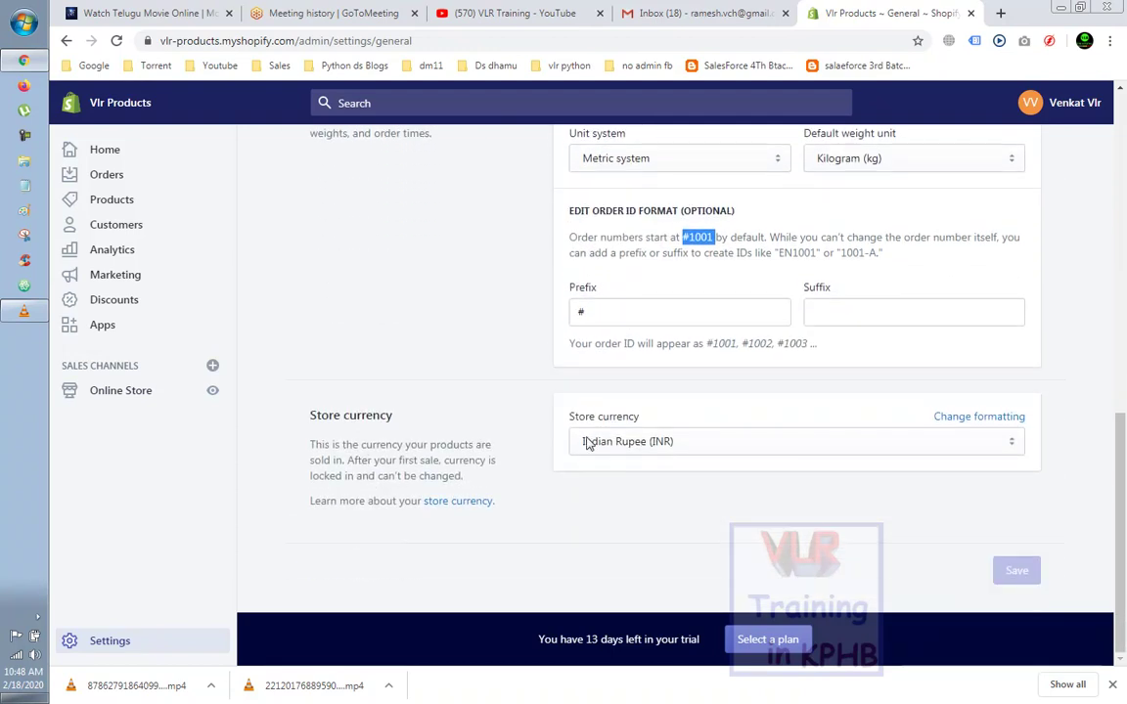
left_click(687, 450)
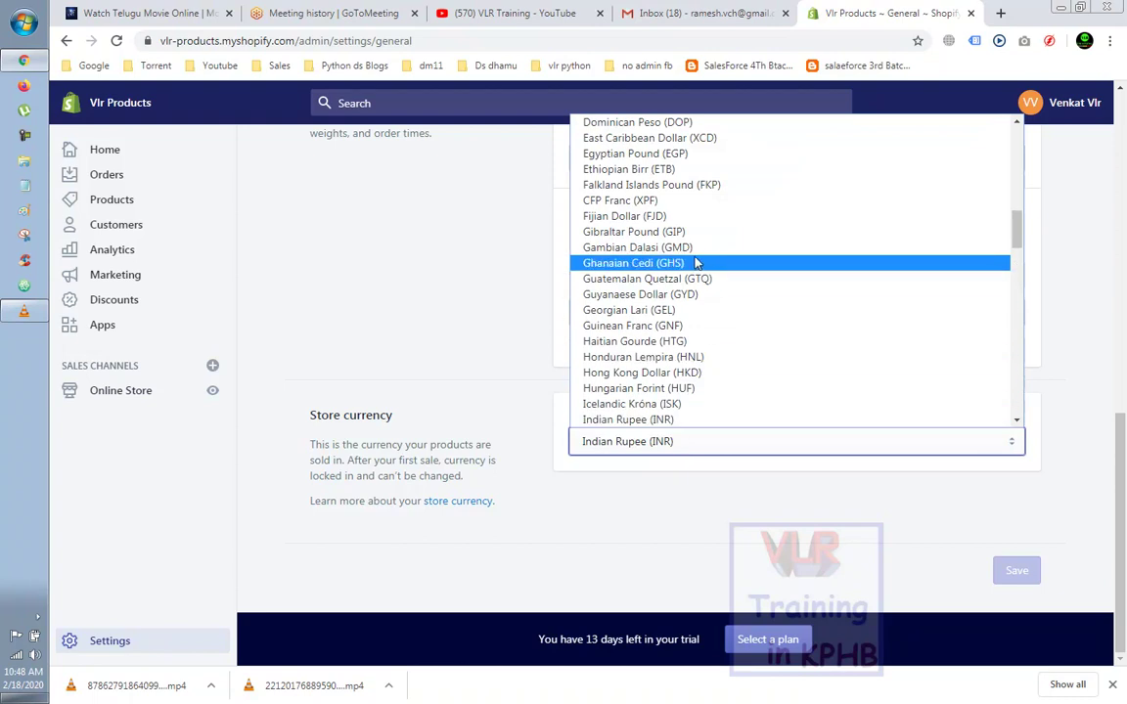
left_click(639, 448)
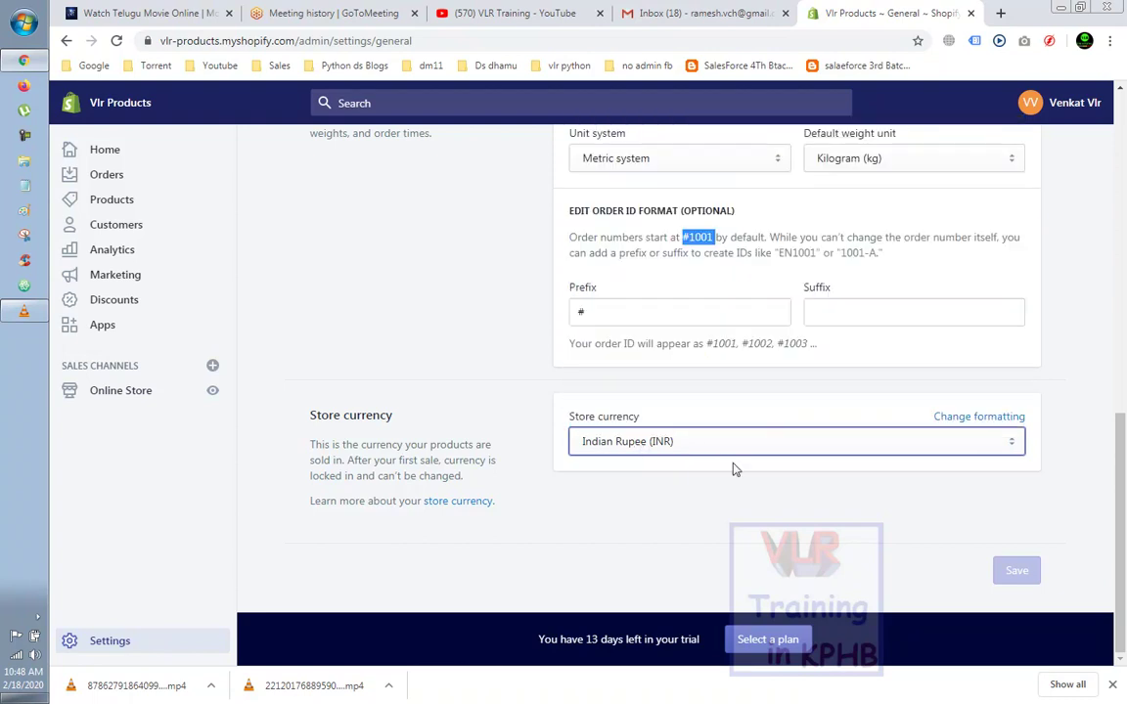
- Enter "vlr rice products" as the legal name of business in the store address and save the General settings
scroll(743, 479, "up", 1)
scroll(769, 512, "up", 5)
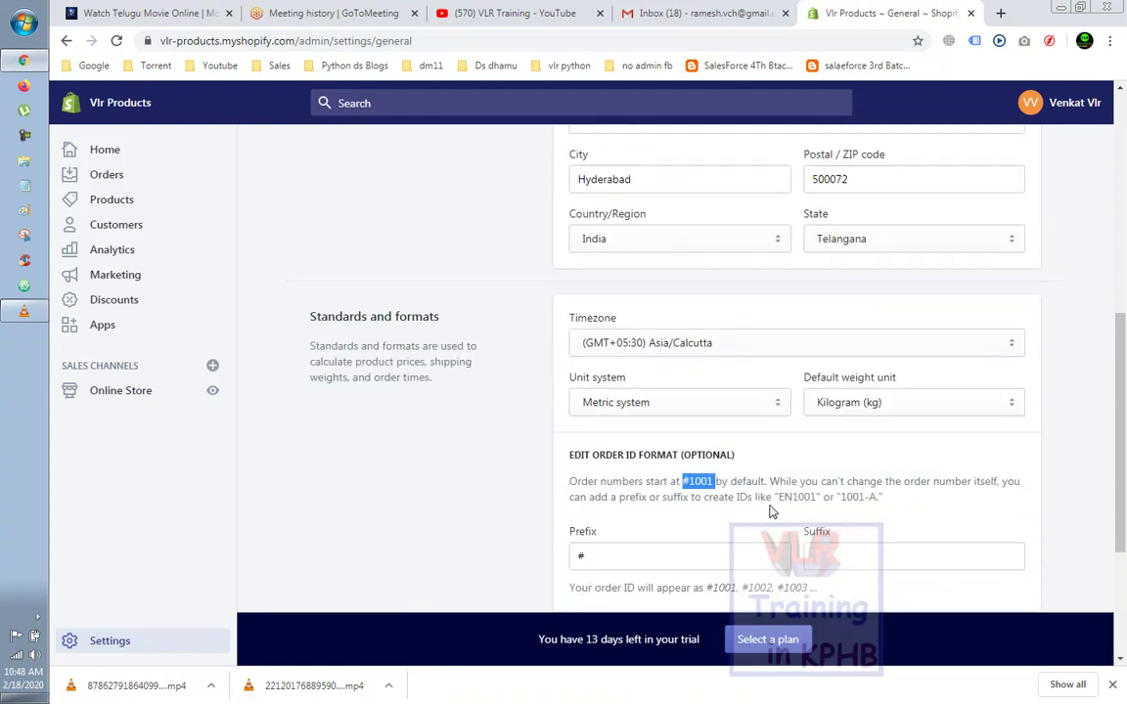
left_click(606, 404)
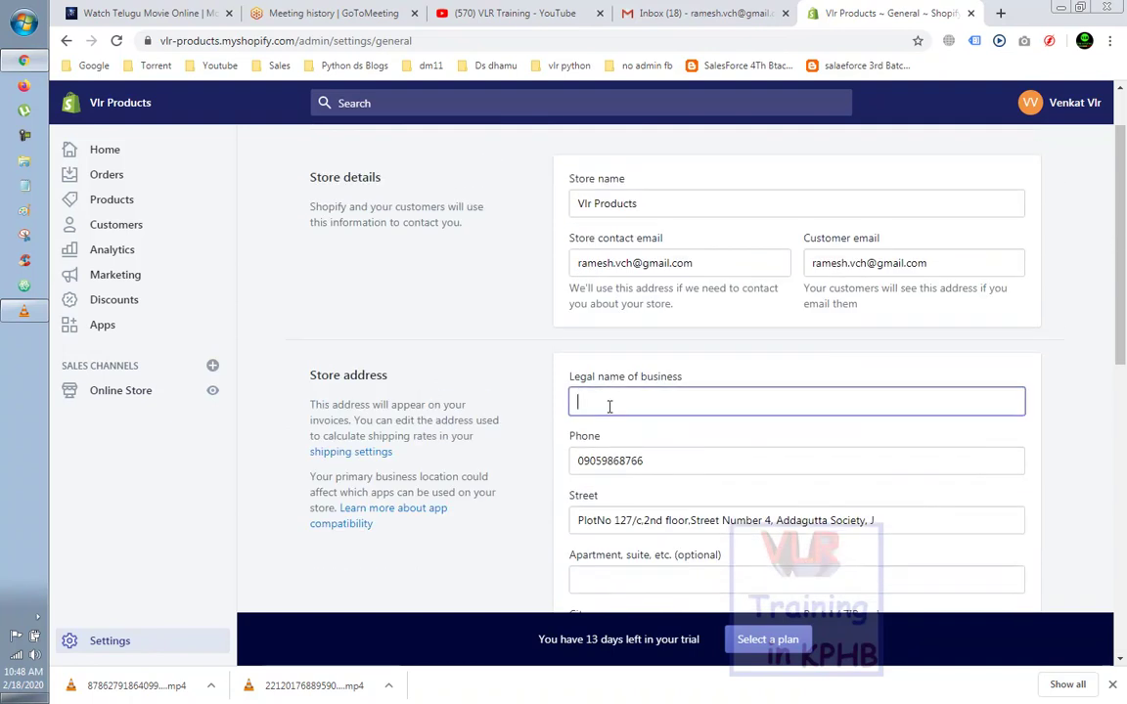
type("vlr ")
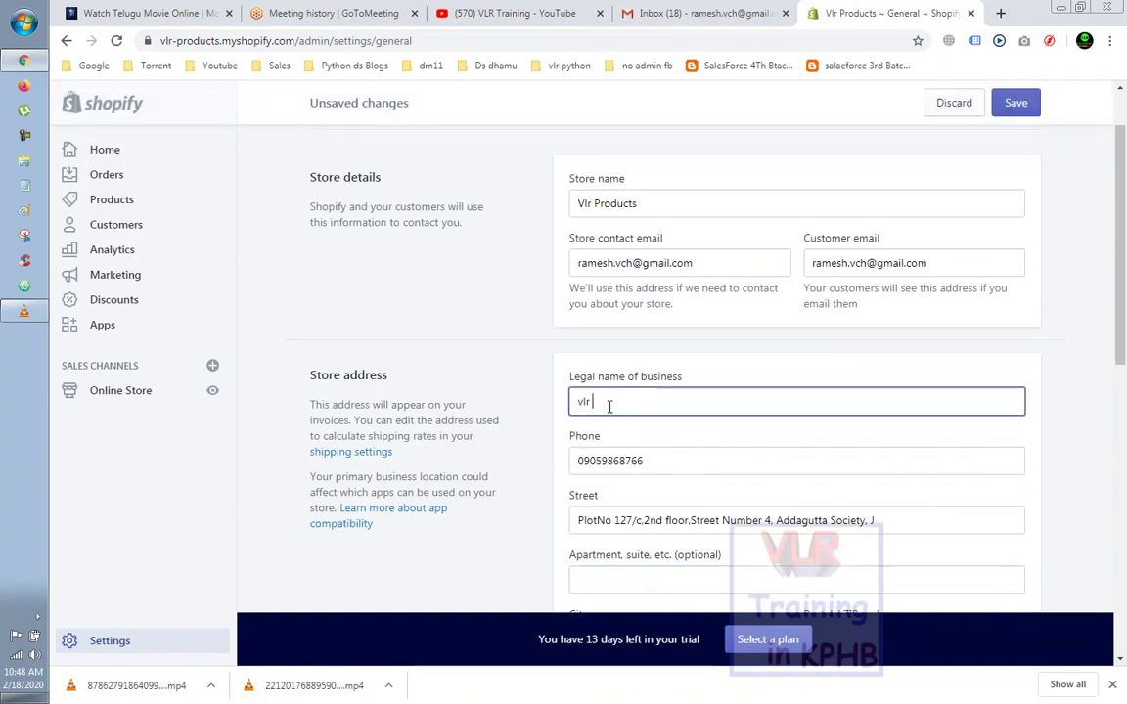
type("products")
left_click_drag(646, 408, 594, 409)
type("s")
scroll(737, 410, "down", 8)
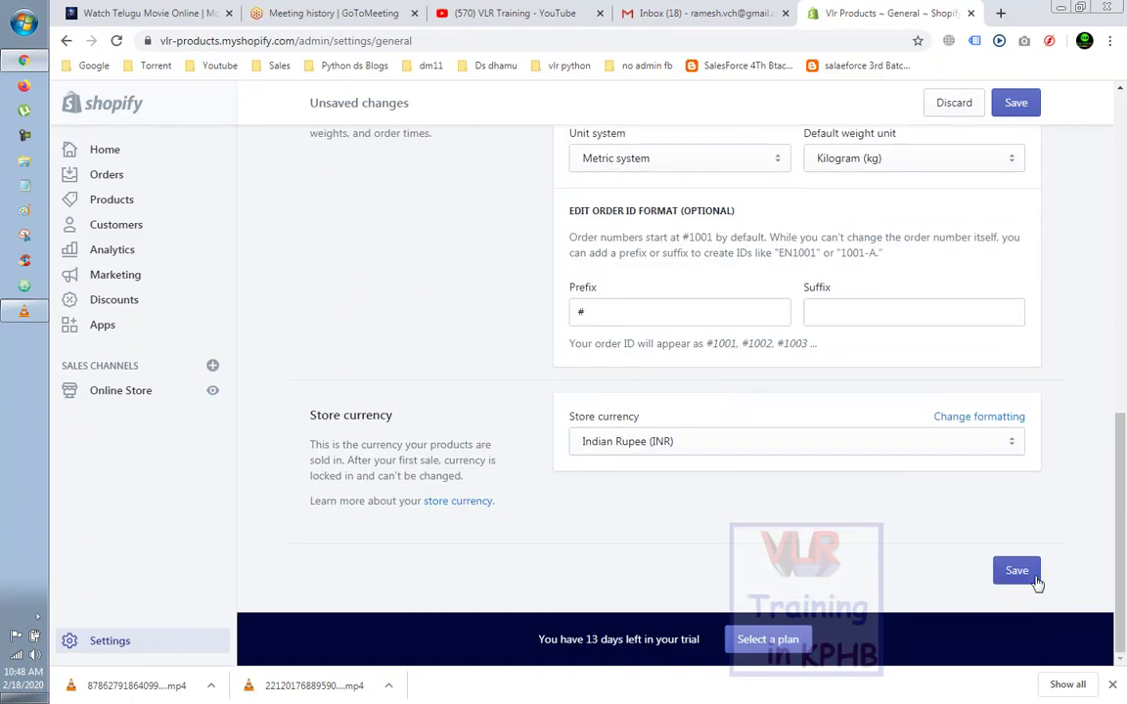
left_click(1035, 576)
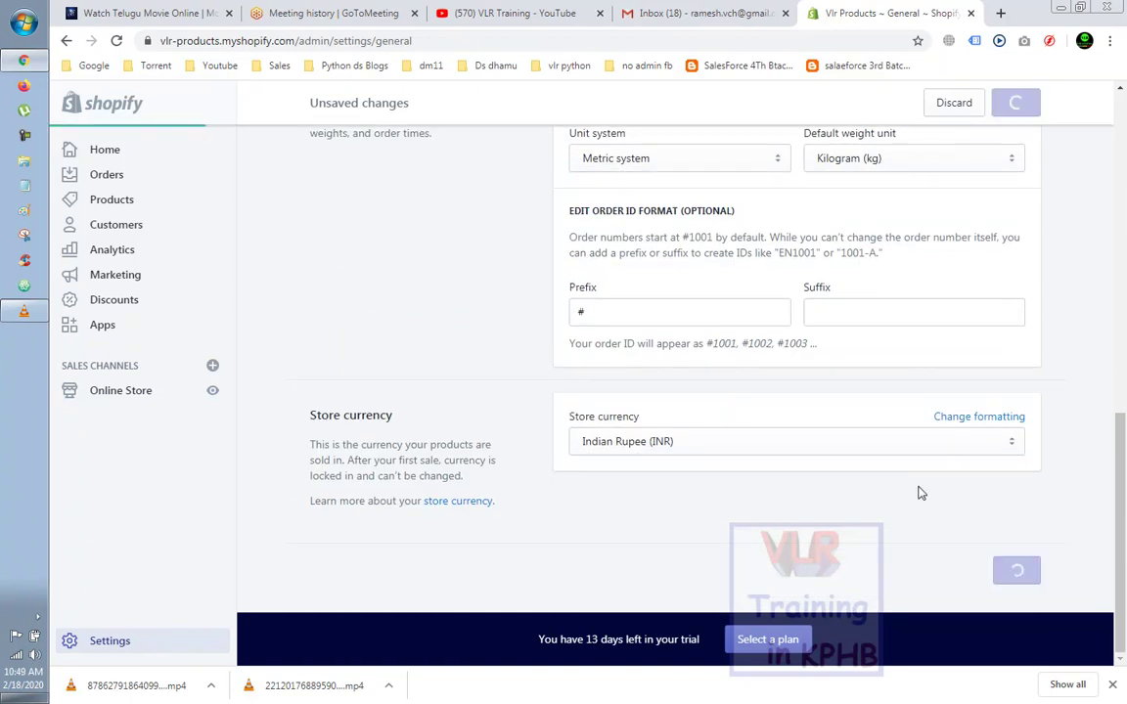
scroll(918, 492, "up", 8)
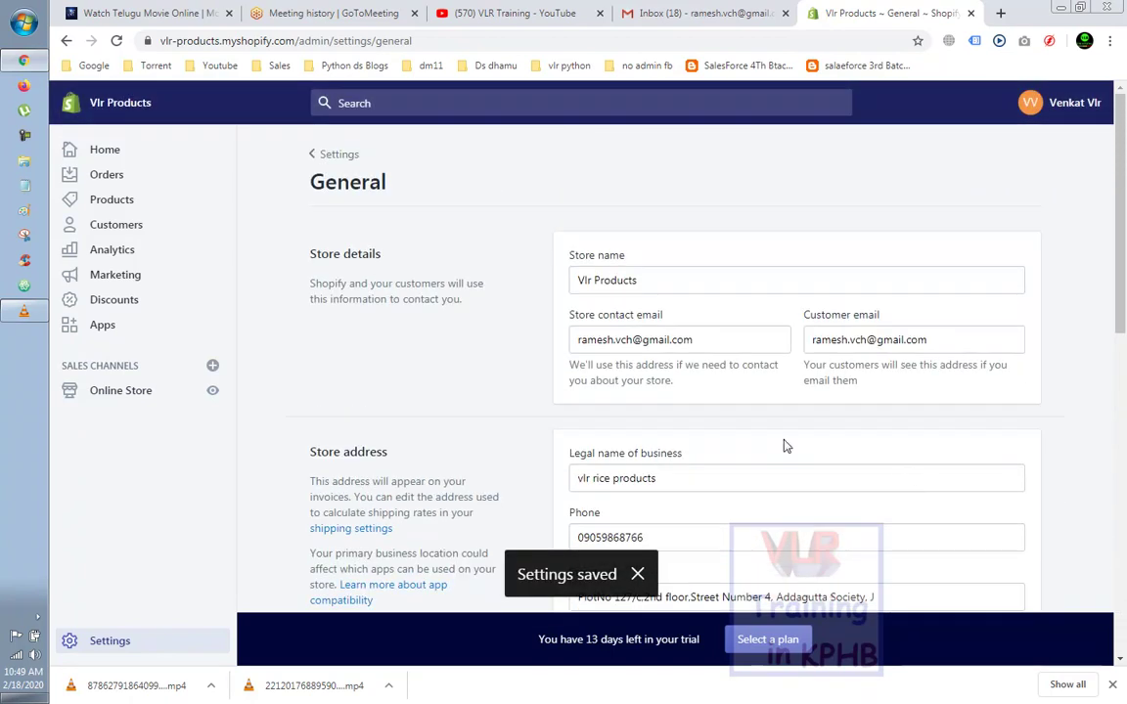
- Open the store's Locations settings and start adding a new location
left_click(125, 638)
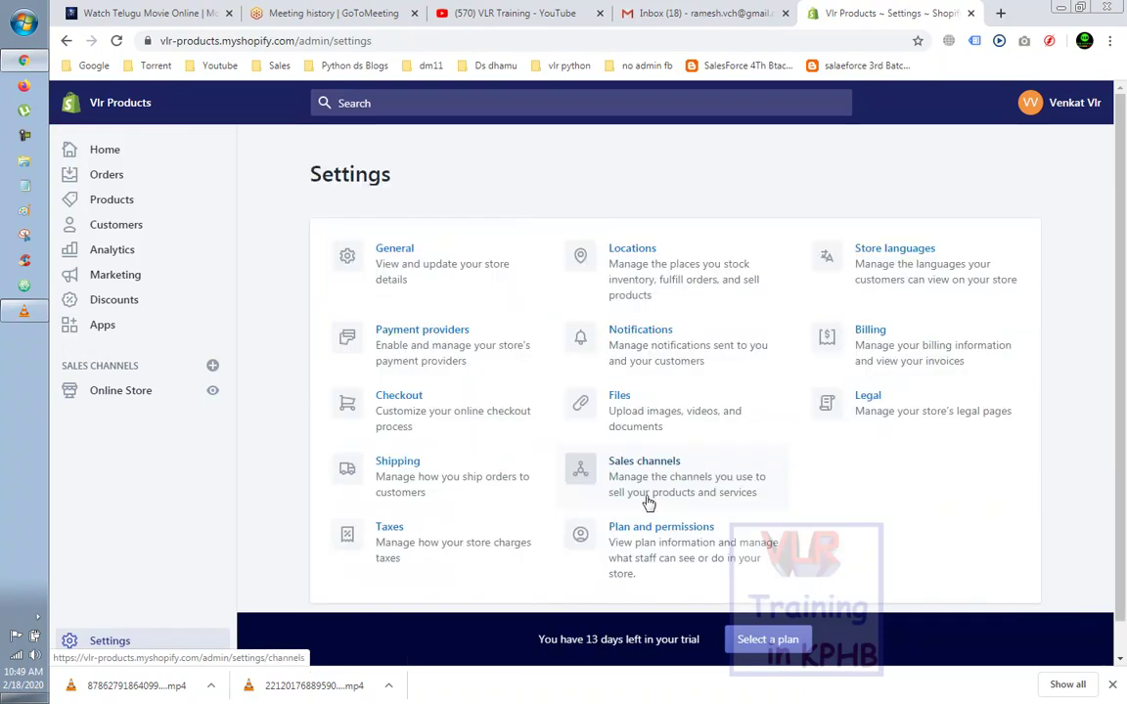
left_click(654, 260)
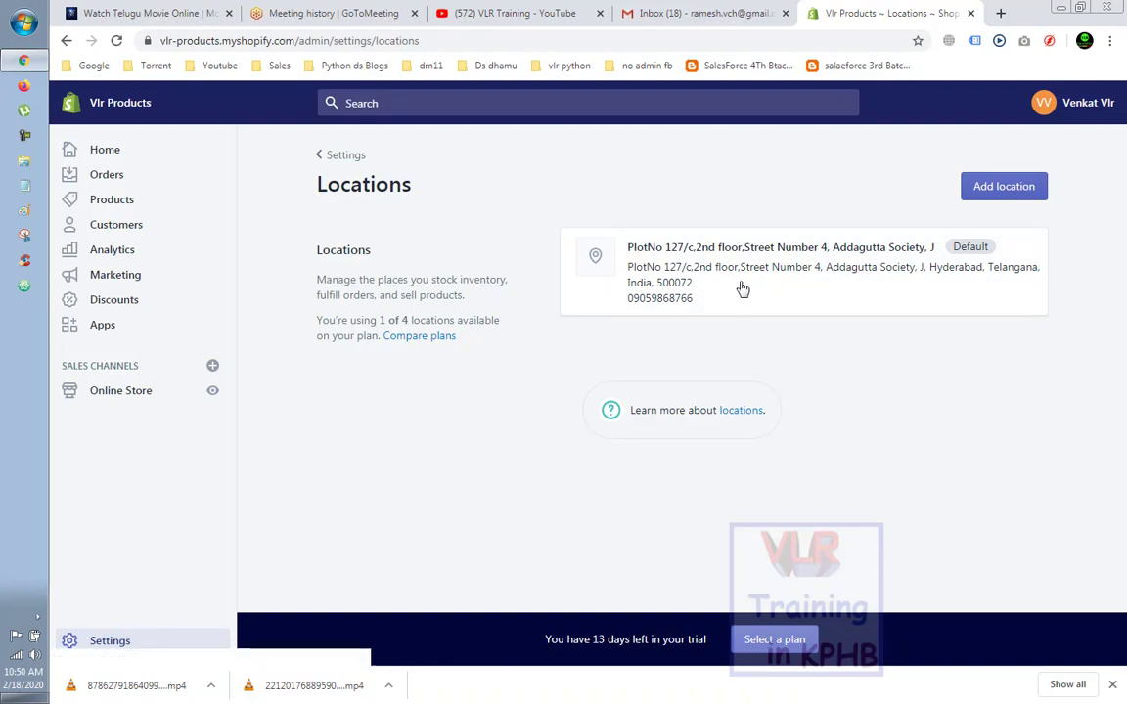
left_click(970, 198)
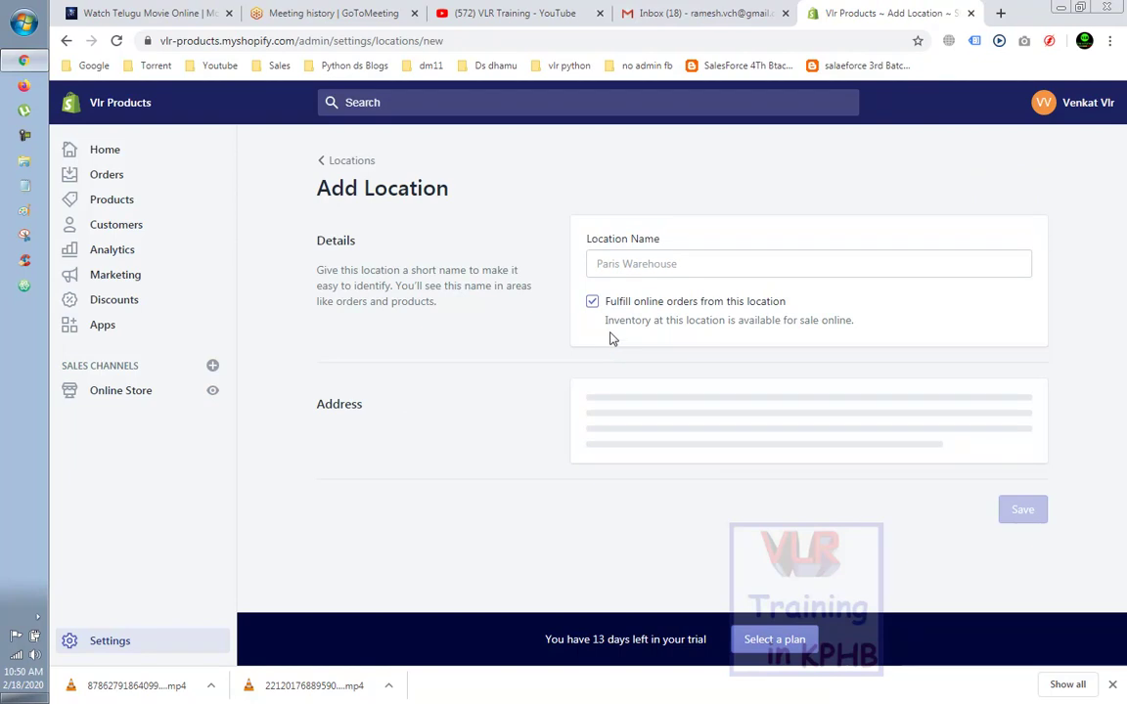
- Examine the name, address and state fields for the new location, leave them unfilled, and discard the unsaved changes
left_click(644, 263)
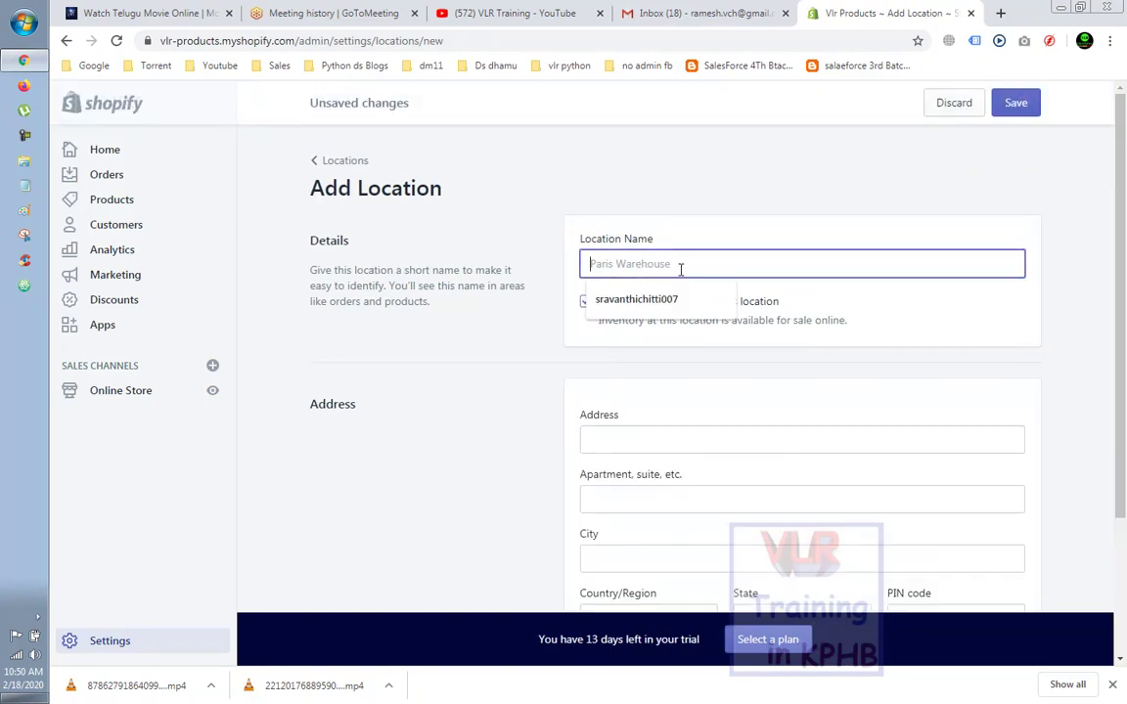
left_click(509, 405)
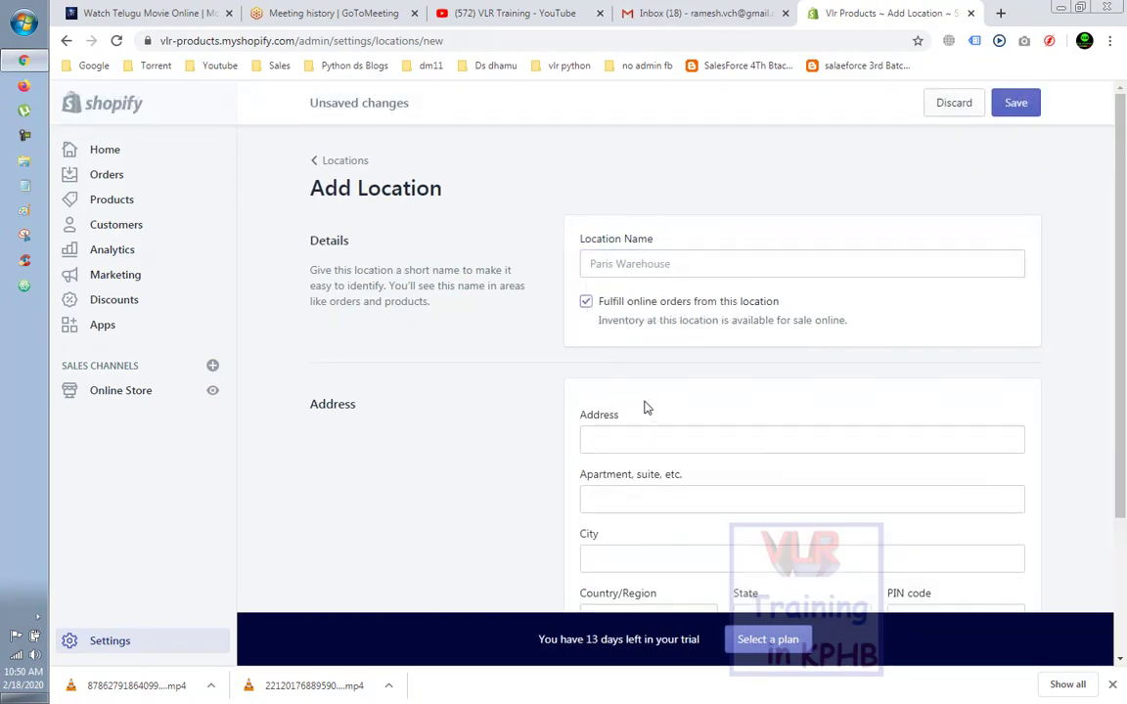
scroll(644, 406, "down", 3)
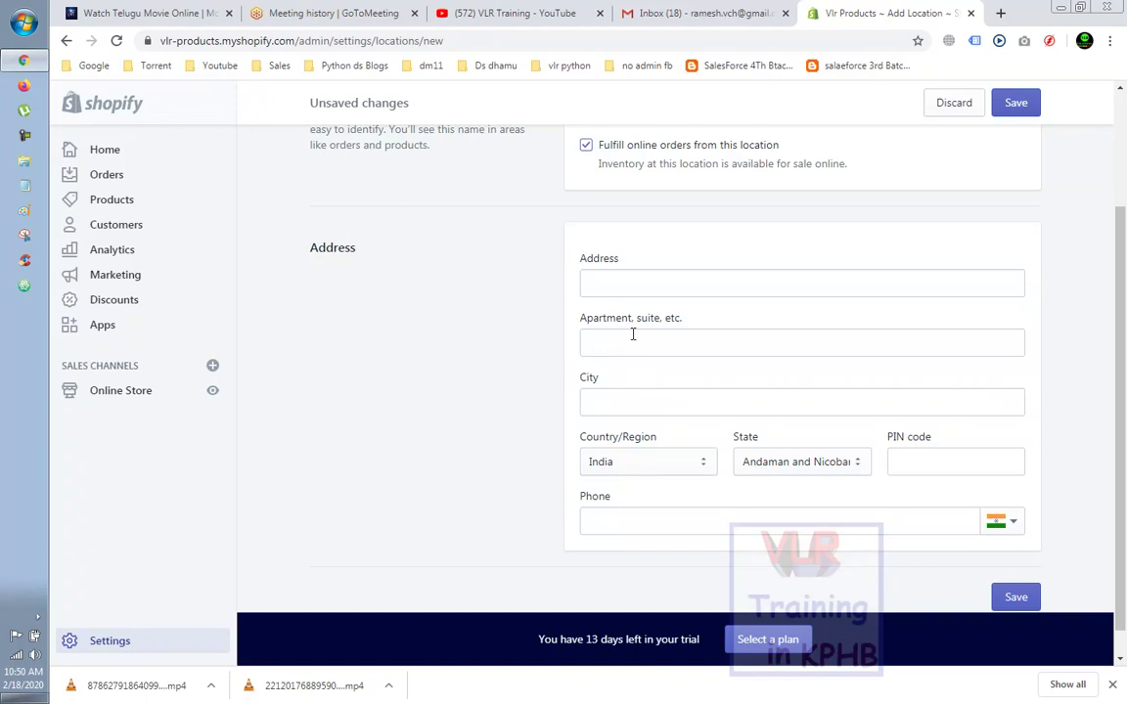
left_click(810, 467)
left_click(810, 465)
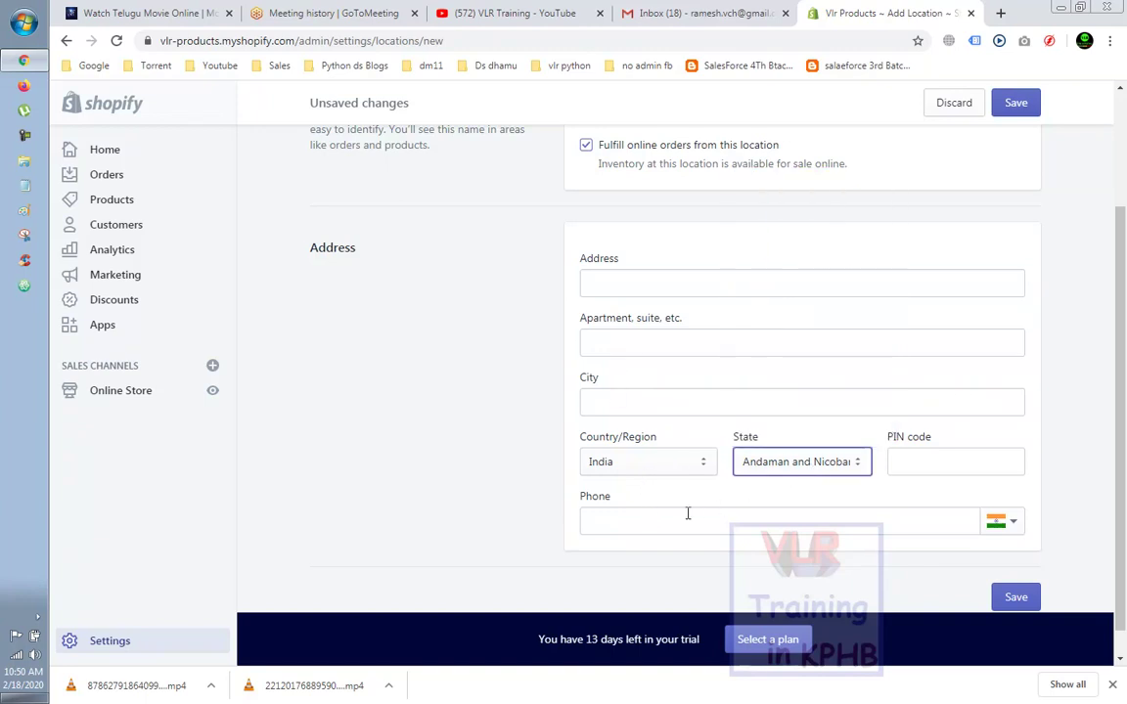
scroll(772, 510, "down", 1)
scroll(768, 494, "up", 1)
scroll(768, 494, "up", 2)
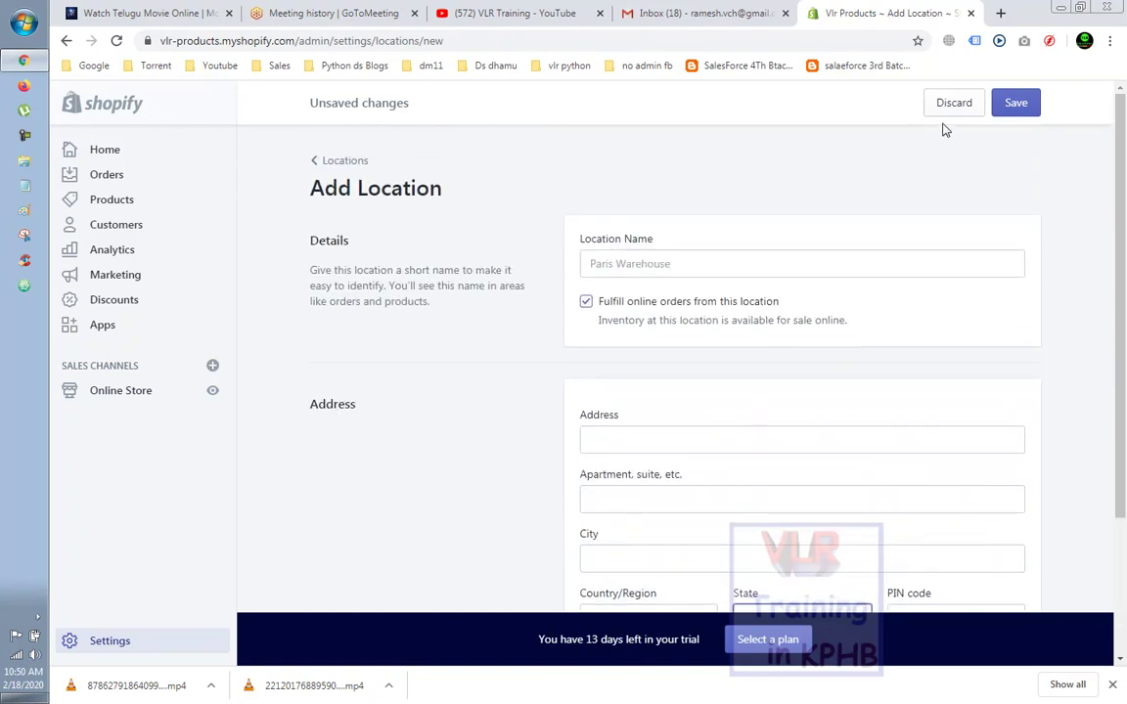
left_click(952, 110)
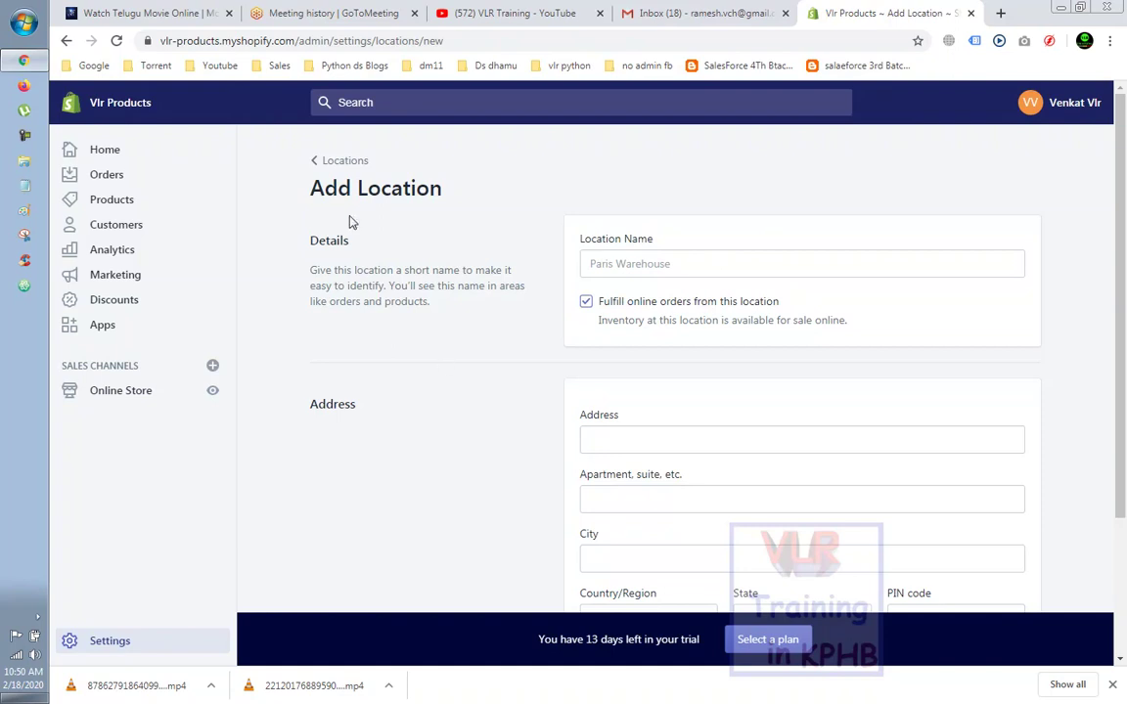
- Open the Store languages settings and review the default, translated and account language sections
left_click(139, 645)
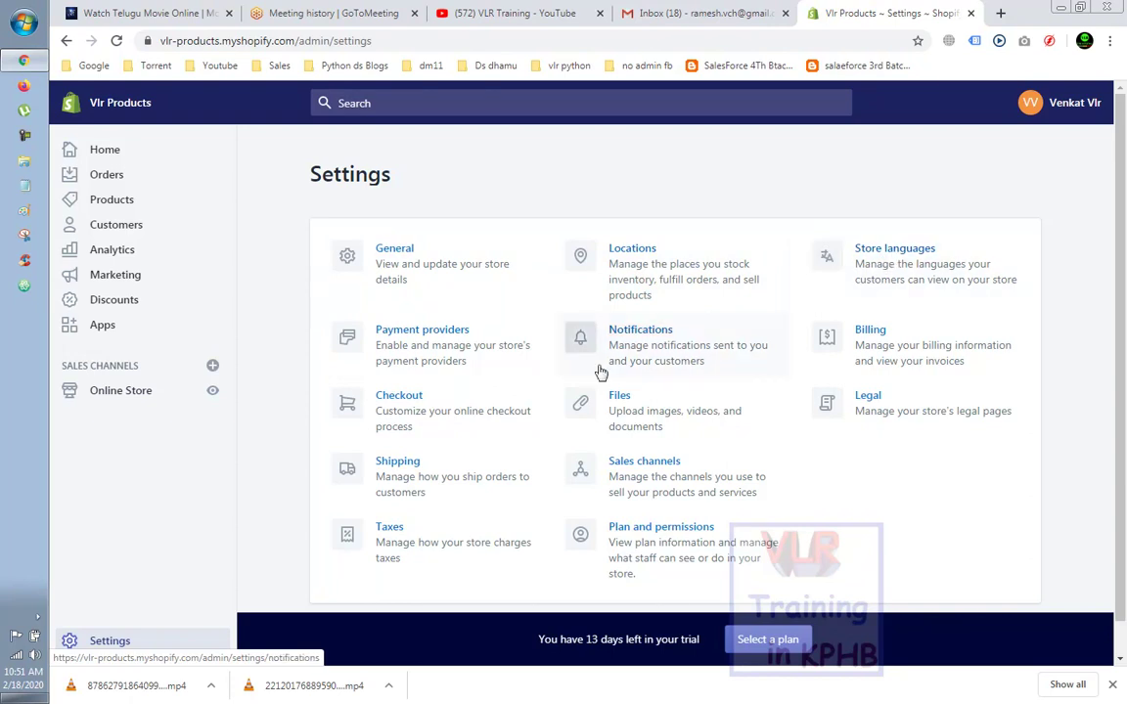
left_click(932, 267)
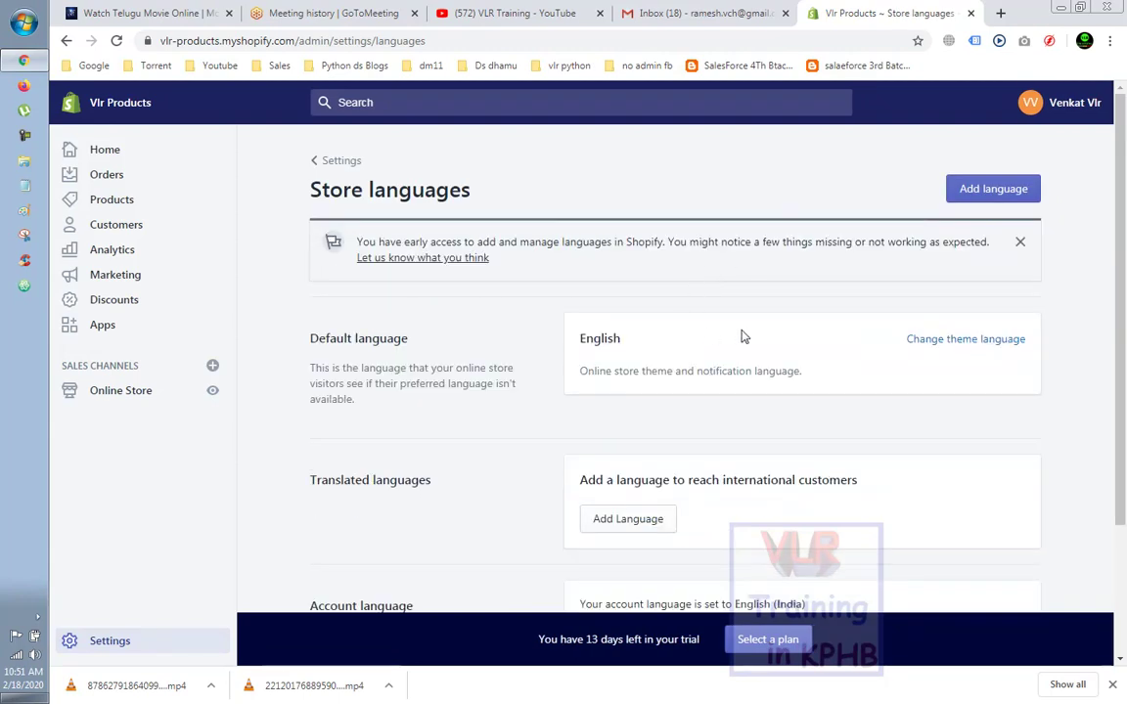
scroll(742, 336, "down", 1)
scroll(742, 335, "down", 2)
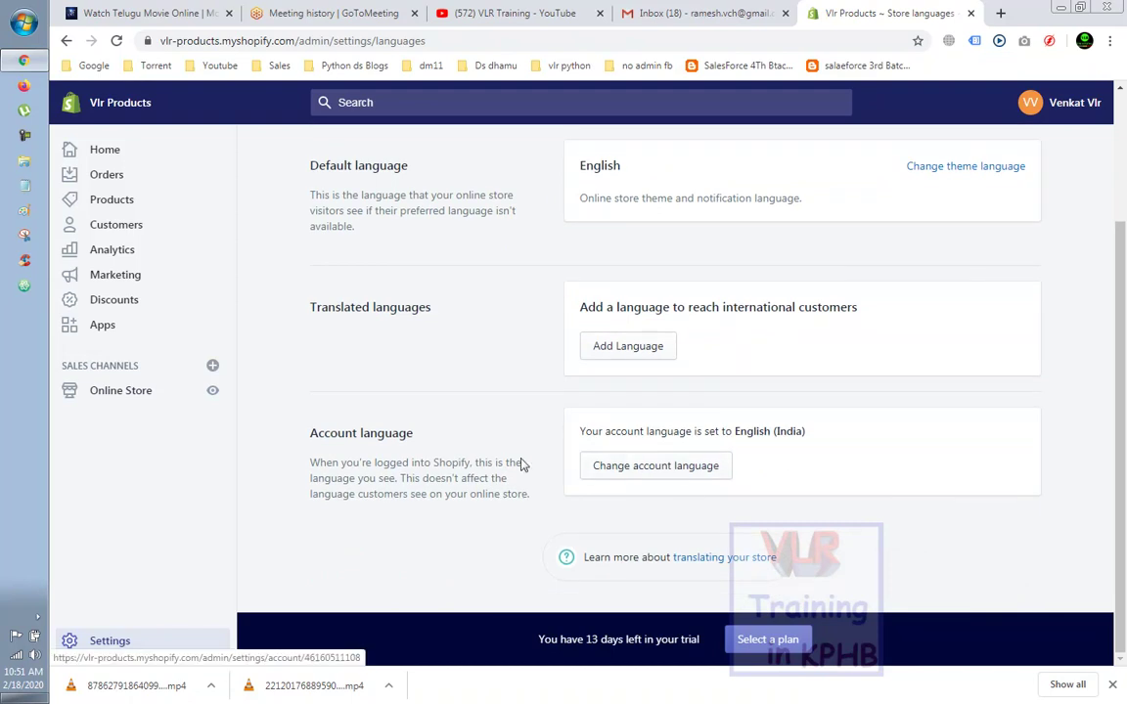
scroll(802, 327, "up", 2)
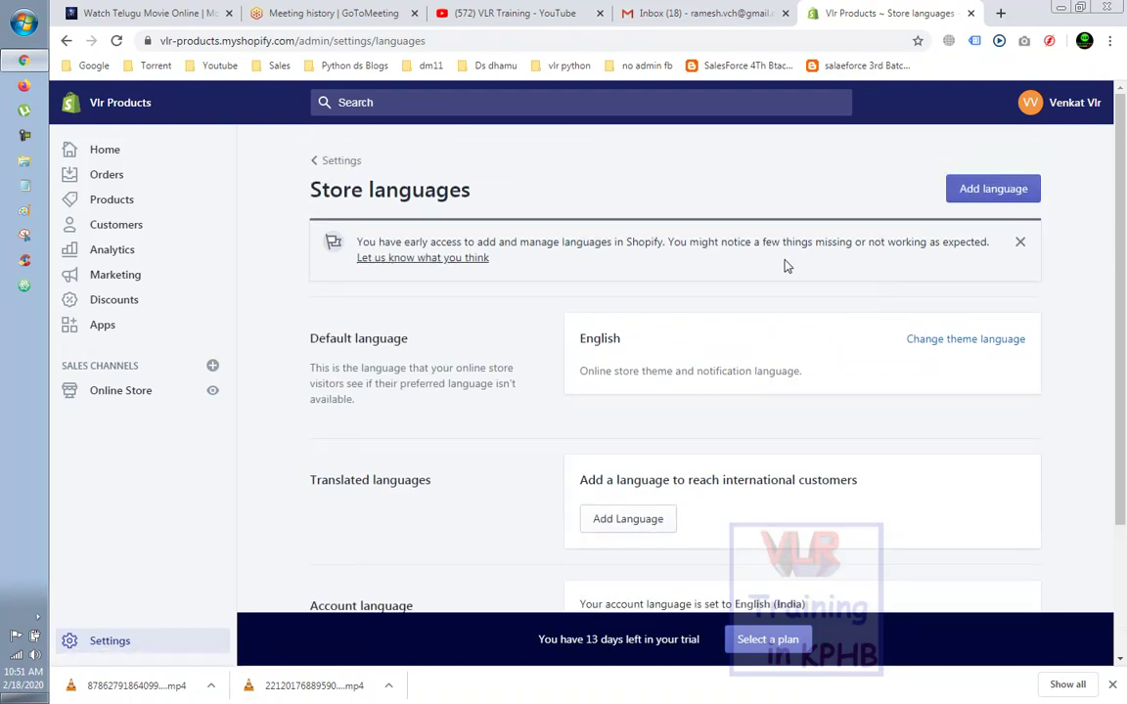
- Return to the settings overview, open the Shipping settings, and review the shipping profiles, saved packages and packing slip sections
left_click(330, 163)
scroll(691, 257, "down", 1)
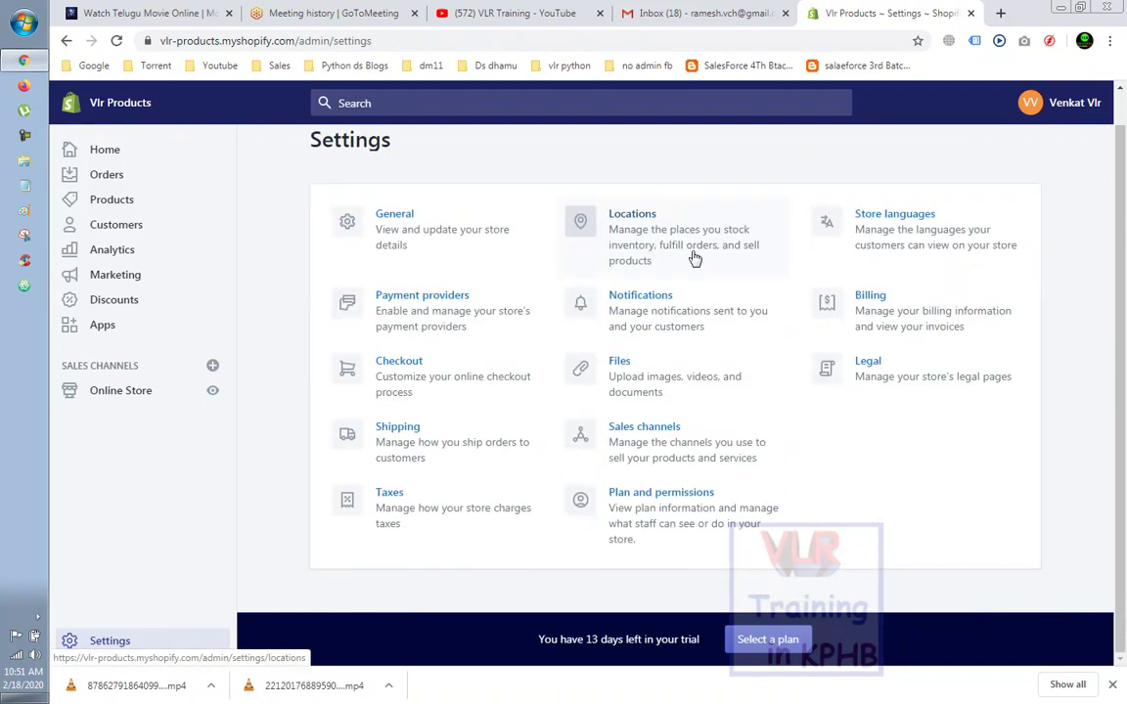
left_click(391, 445)
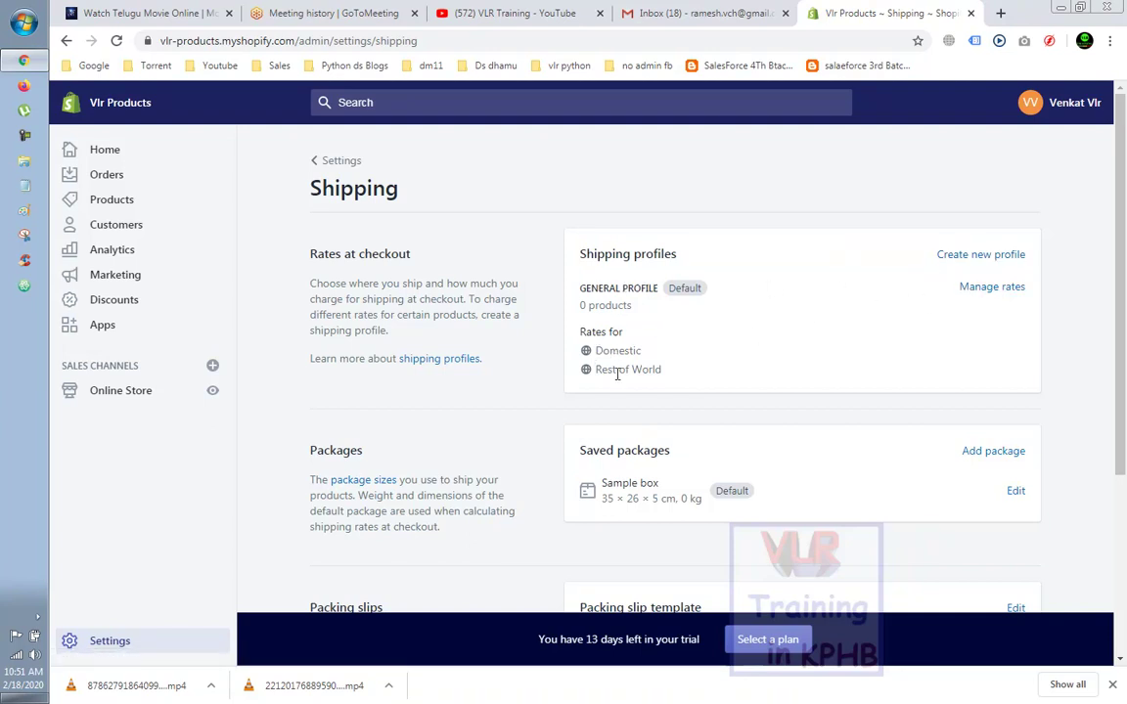
scroll(687, 348, "down", 1)
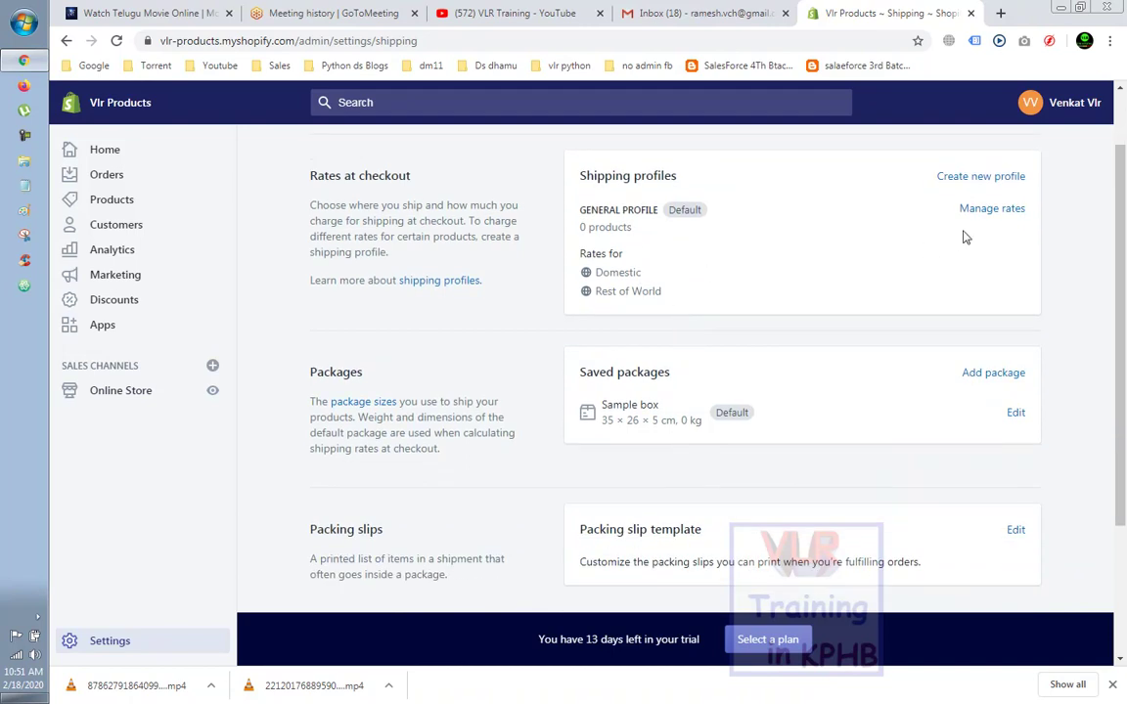
scroll(818, 316, "down", 1)
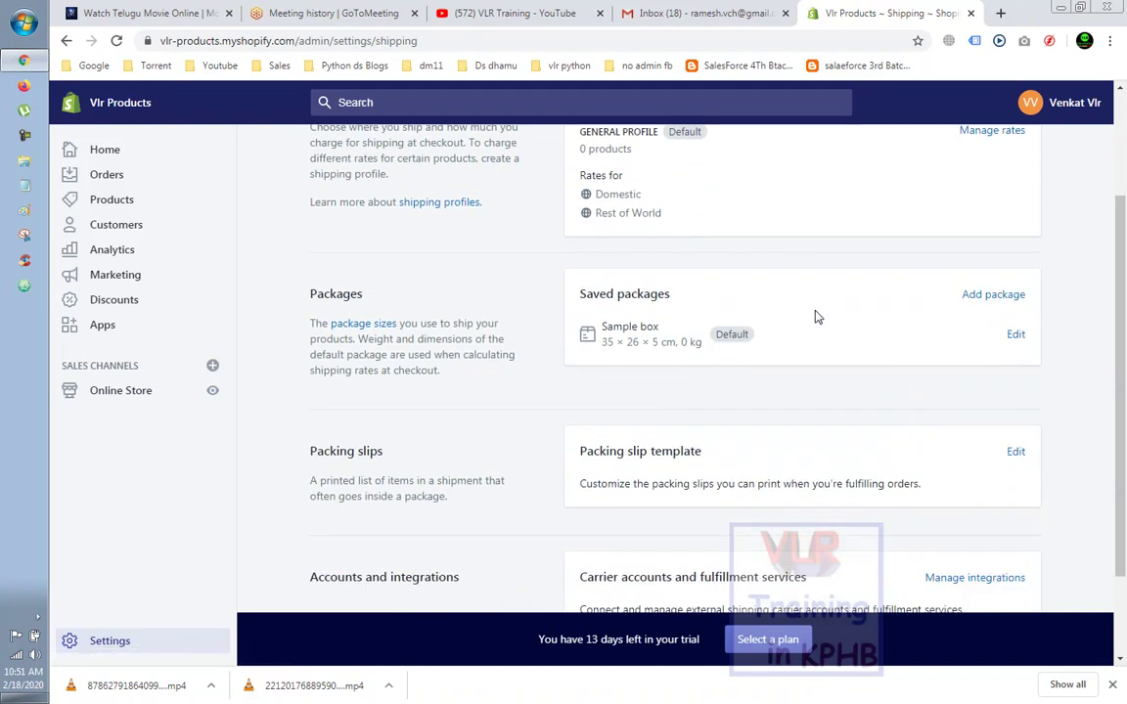